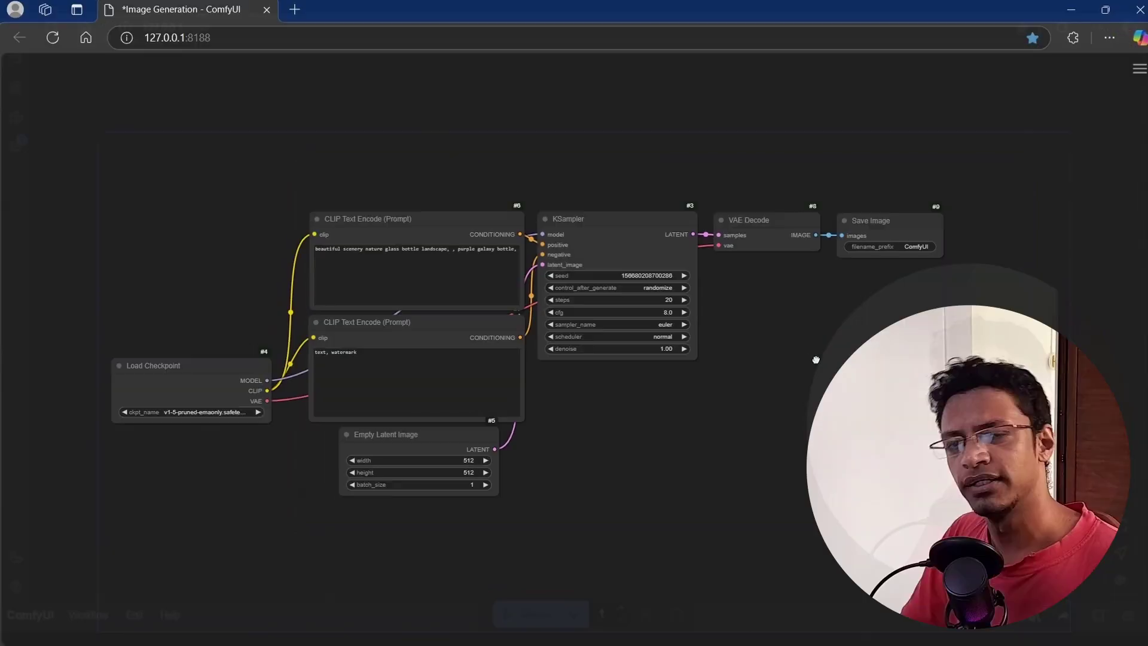
Show the hidden top menu bar, toggle its visibility, and detach the Queue controls from it.
left_click(1139, 69)
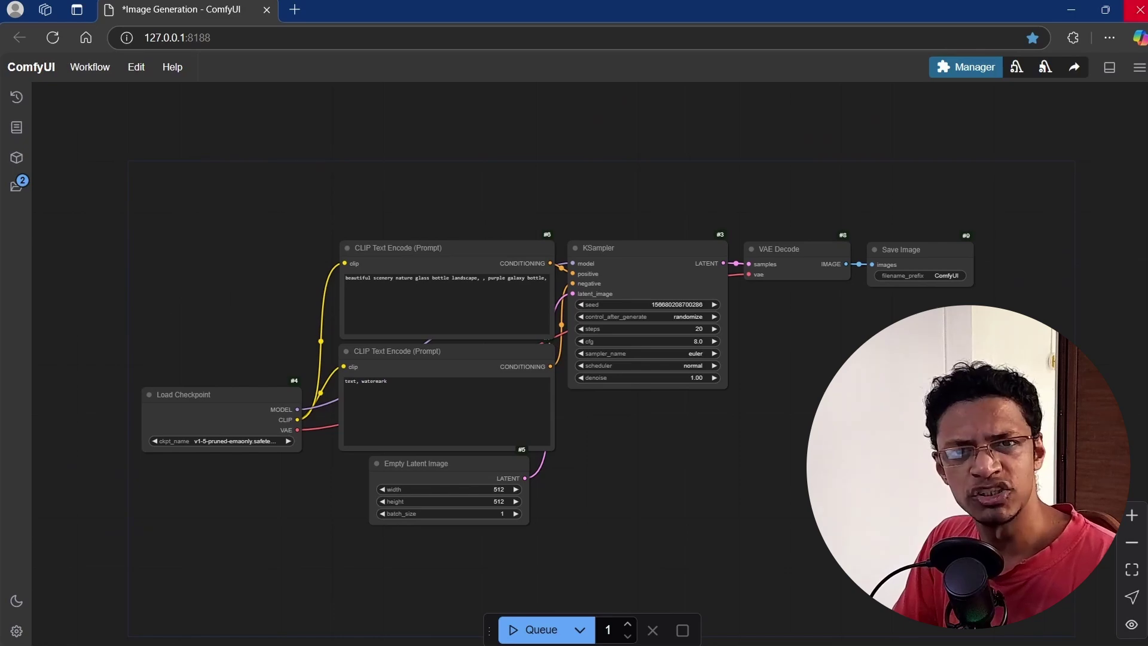
left_click(1137, 72)
left_click(1137, 75)
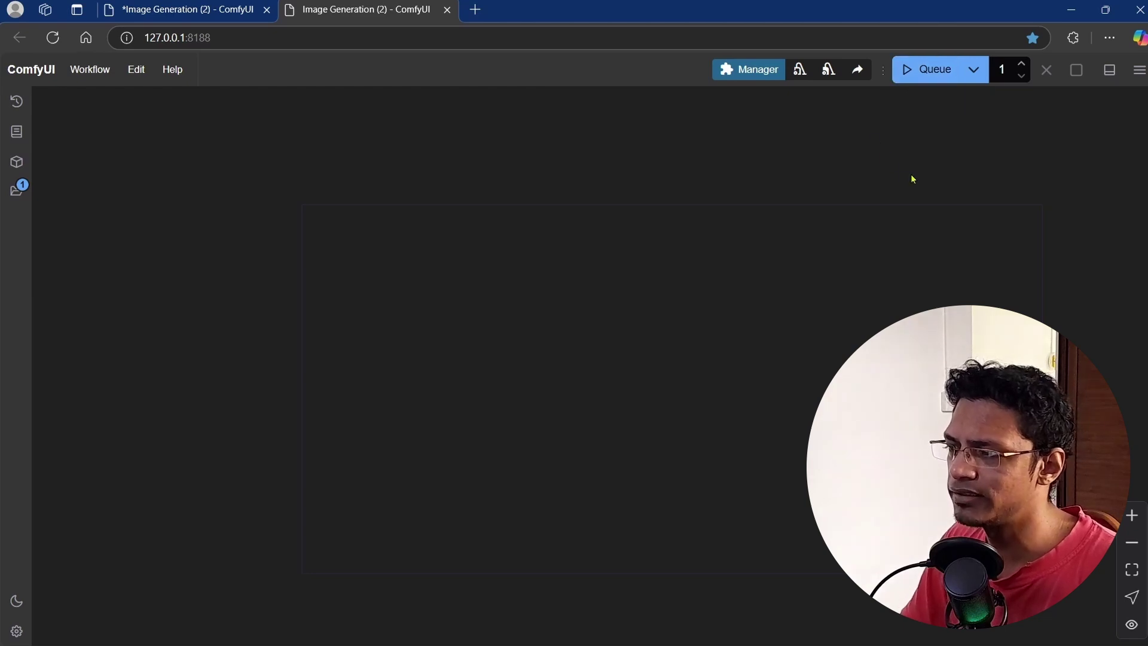
left_click_drag(882, 69, 518, 73)
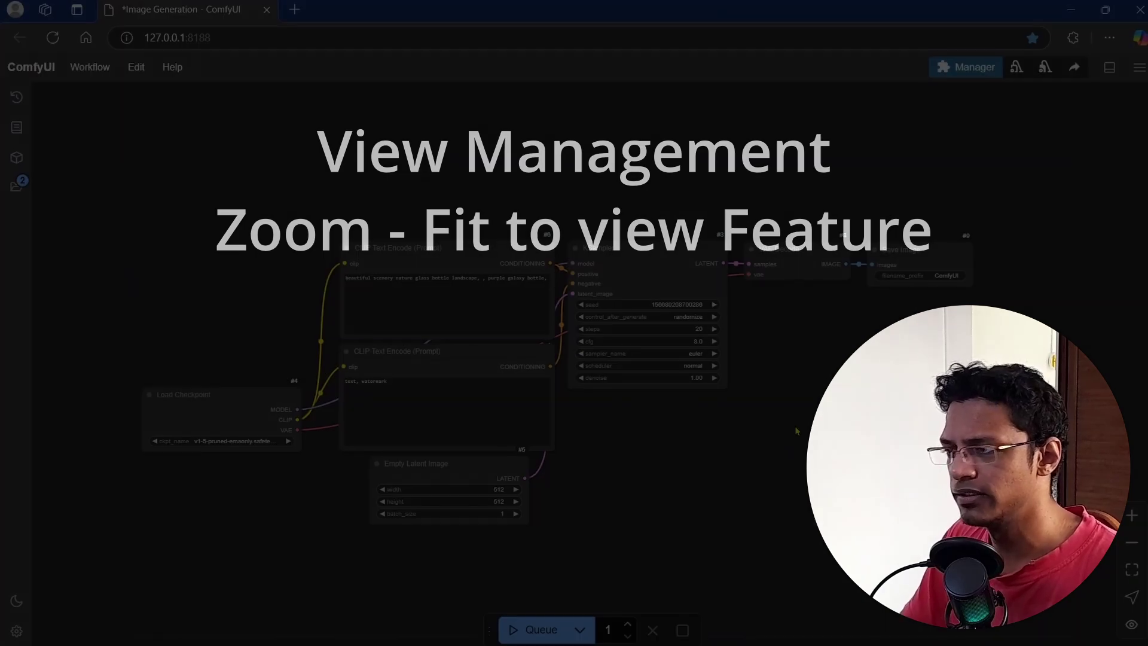
Zoom and pan the canvas away from the workflow, and use Fit View to frame all nodes again.
scroll(794, 426, "down", 3)
scroll(820, 376, "up", 1)
left_click_drag(820, 377, 667, 356)
scroll(795, 361, "down", 1)
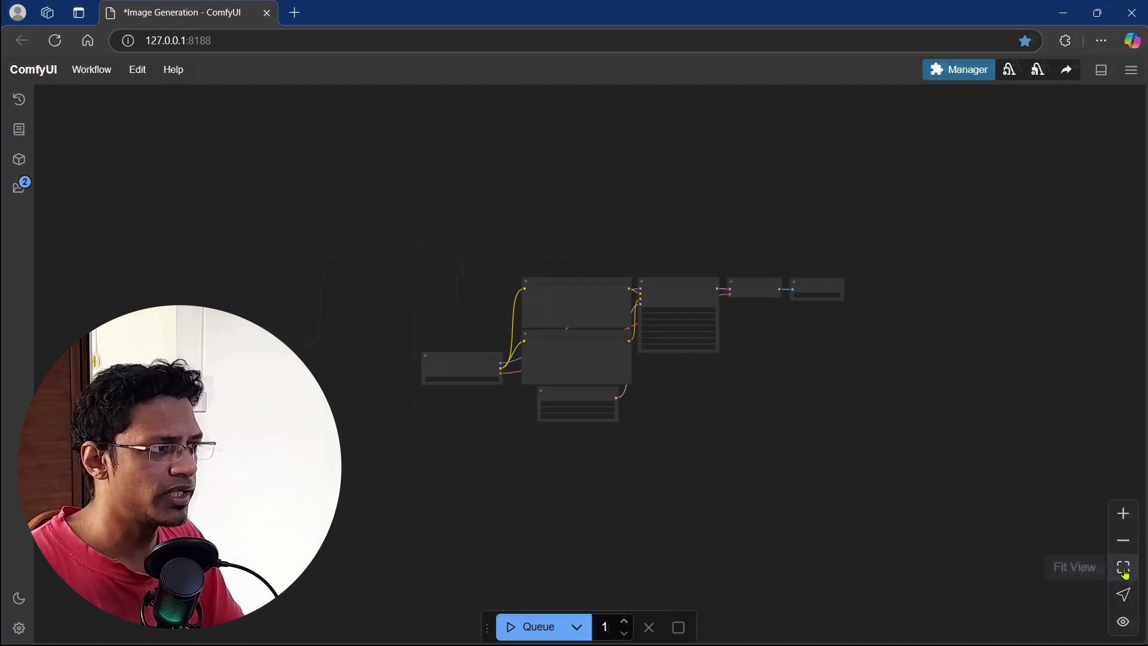
left_click(1130, 572)
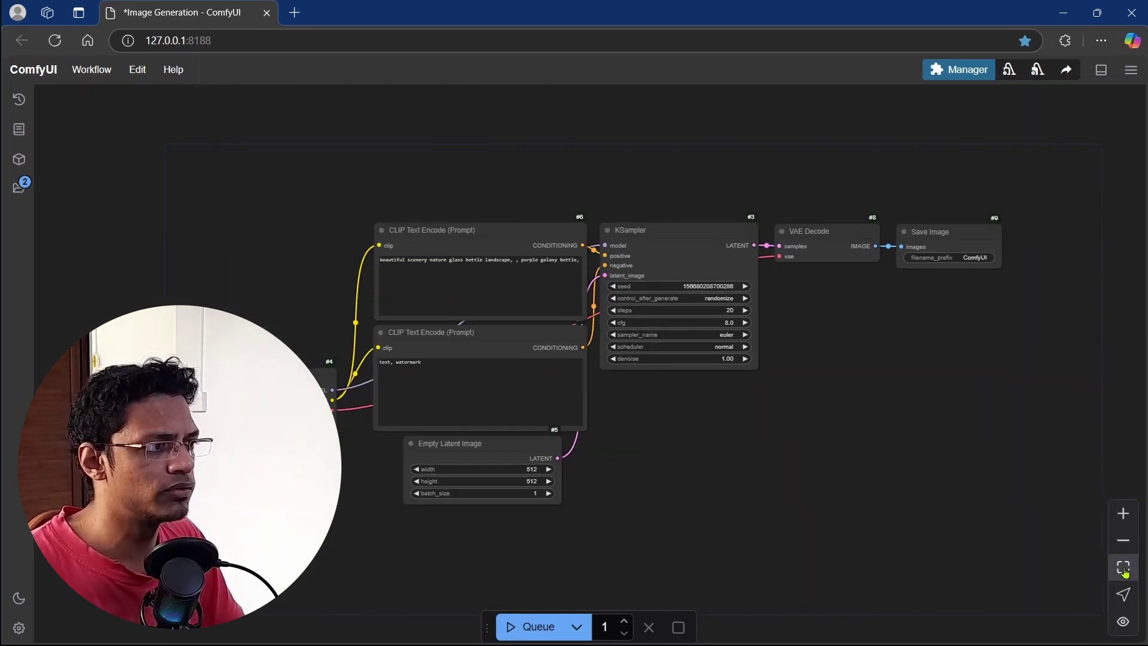
left_click(1125, 572)
left_click(1124, 572)
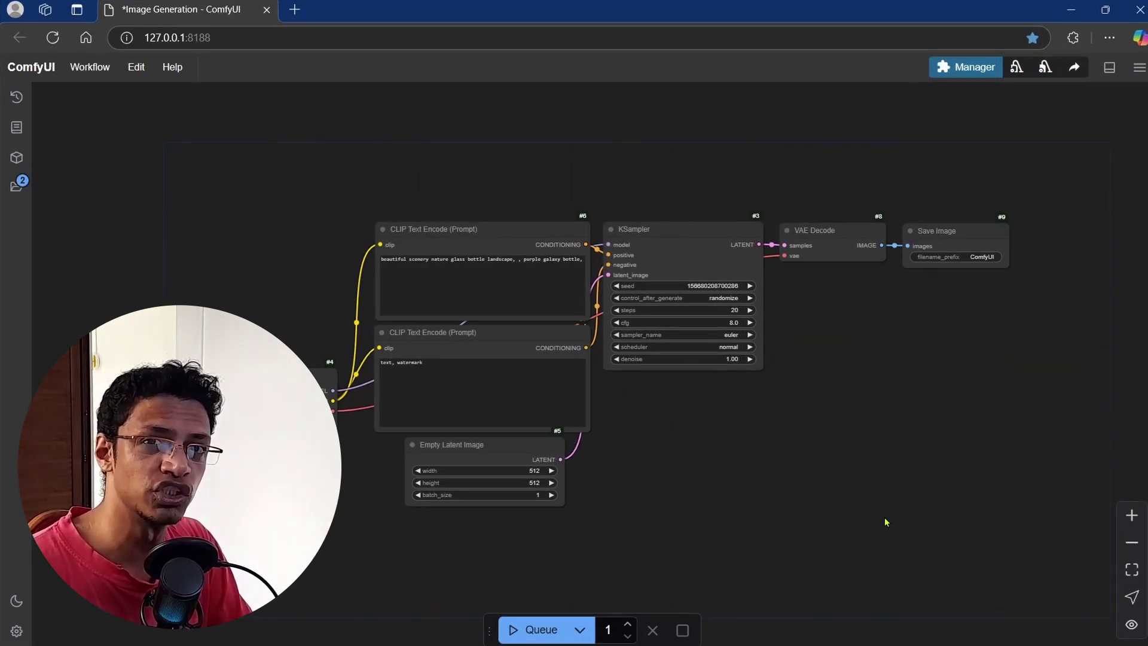
left_click(1132, 569)
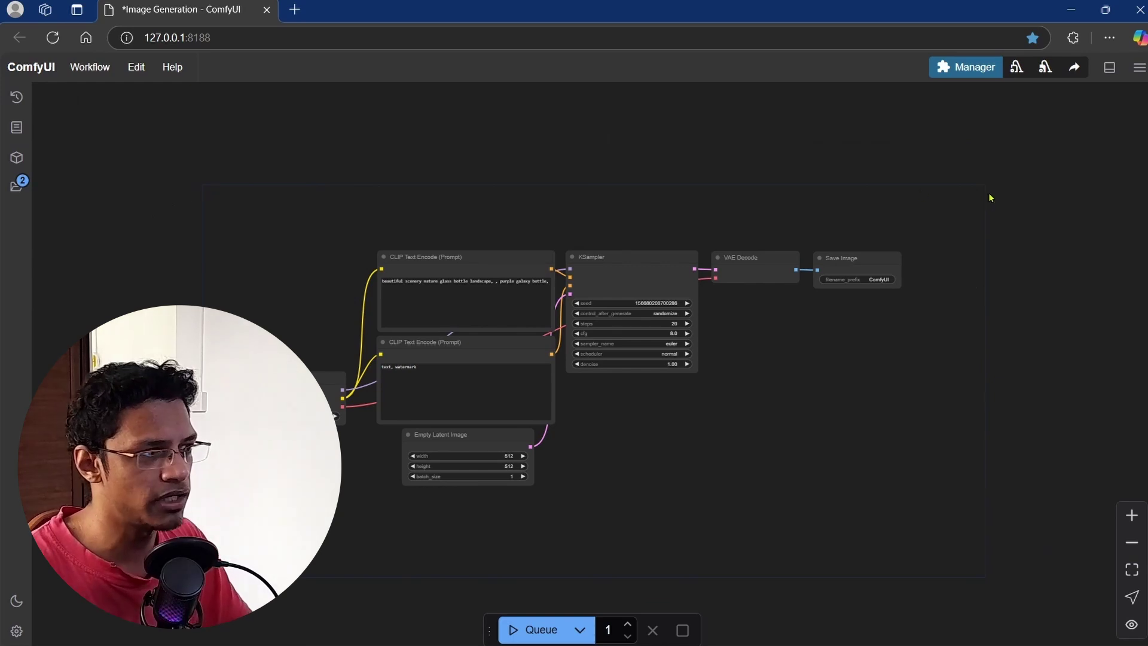
left_click(1132, 569)
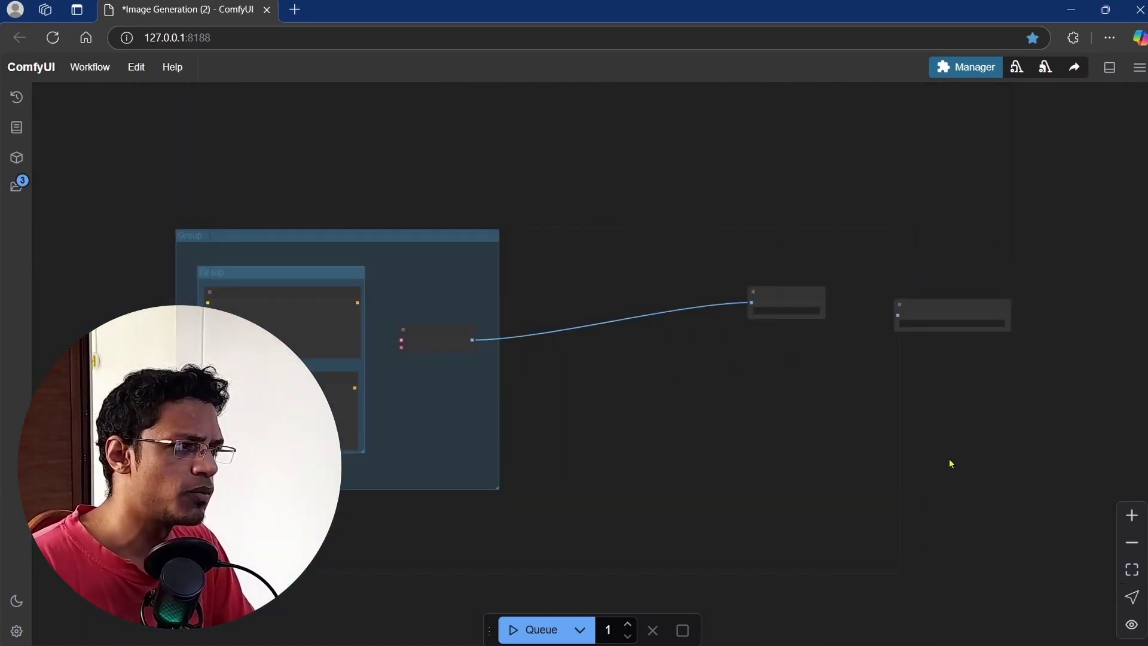
Delete the unconnected node beyond the Save Image node and fit the remaining workflow in view.
left_click_drag(948, 317, 1033, 319)
key("Delete")
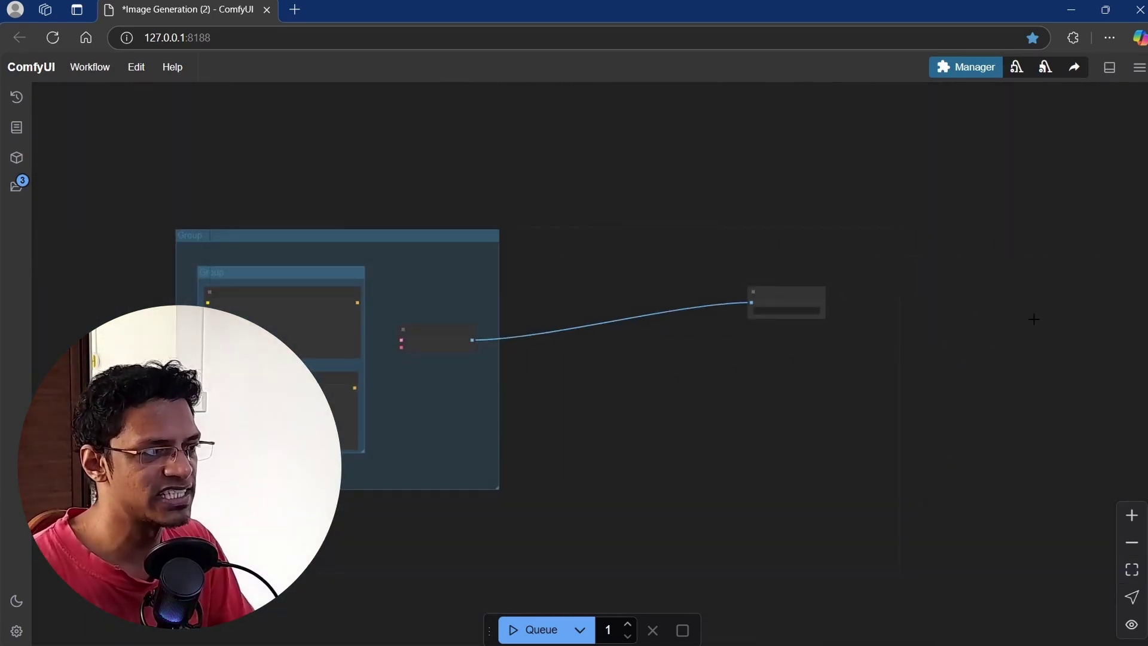
left_click(1133, 573)
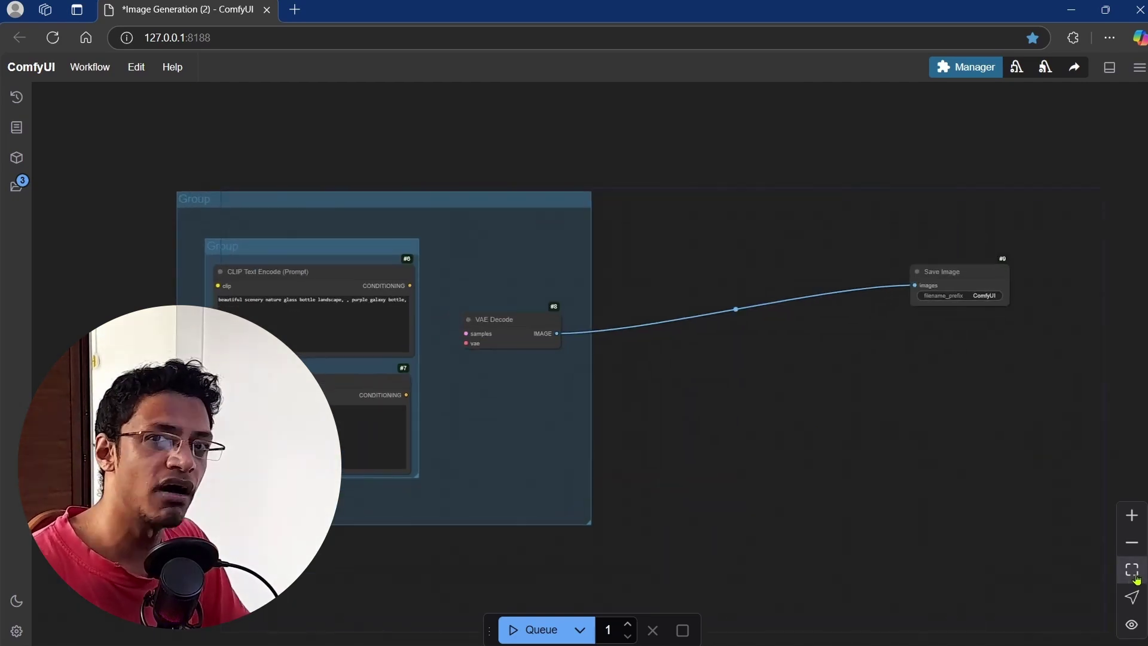
Focus the view on the selected Save Image node, and fit the canvas view again.
left_click_drag(843, 403, 674, 316)
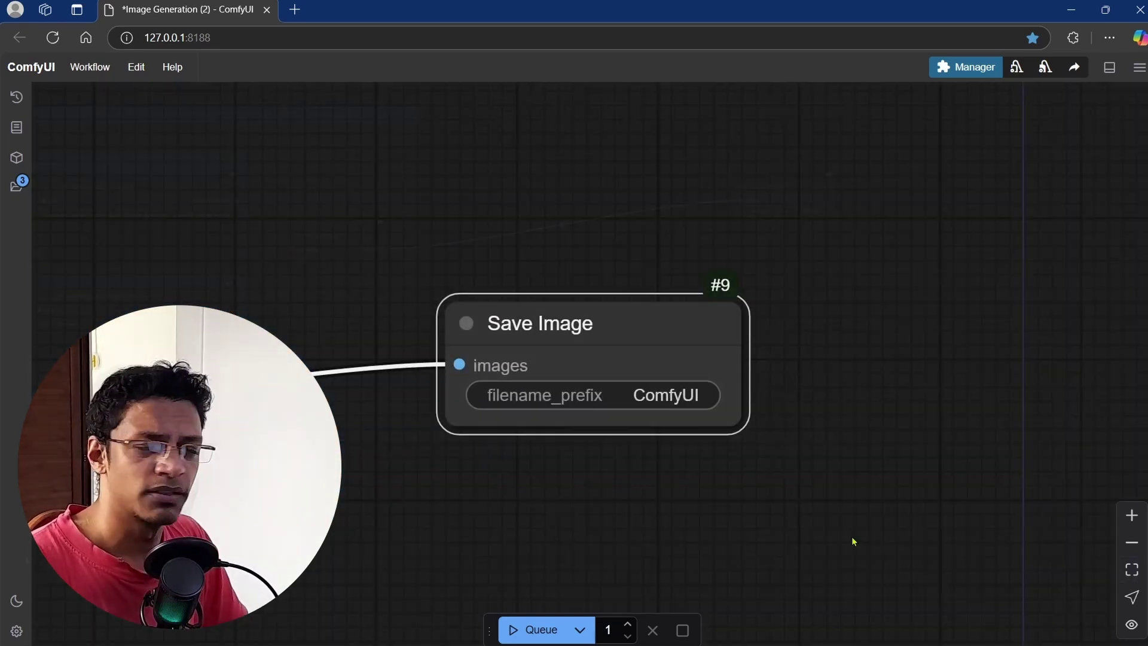
left_click(782, 373)
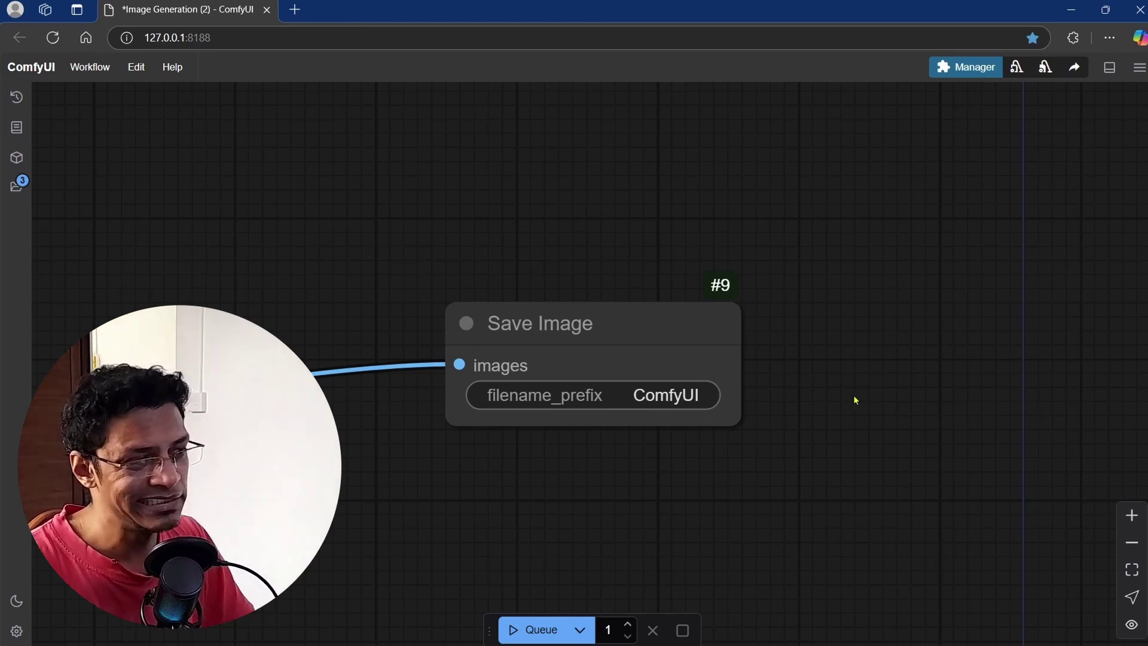
double_click(1002, 393)
key("Escape")
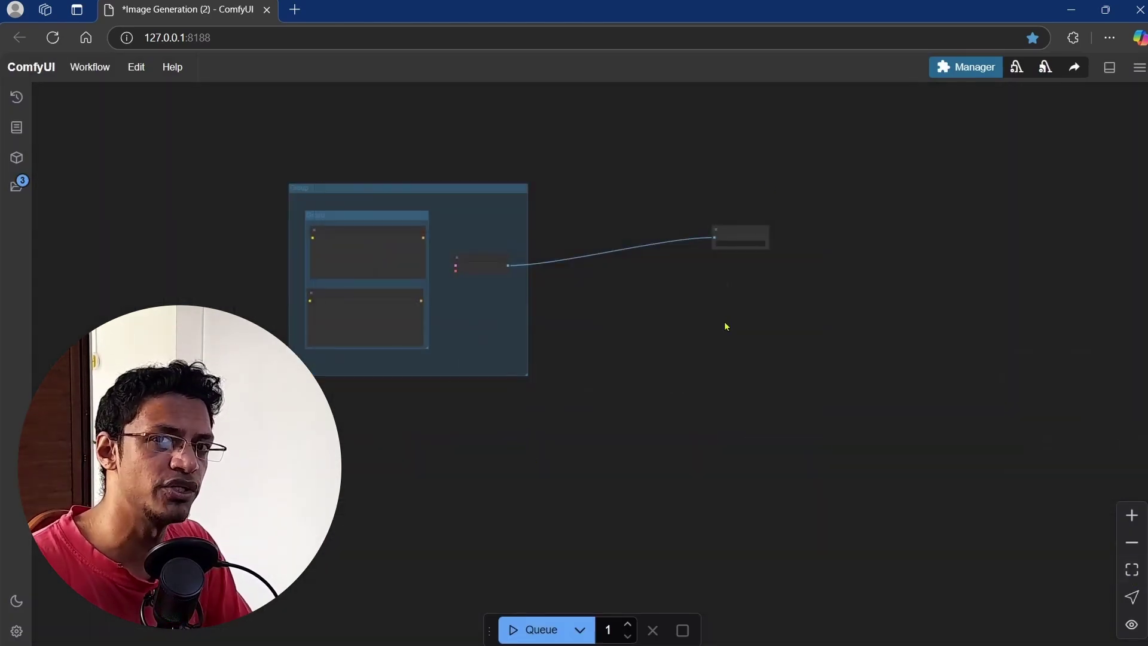
left_click(742, 230)
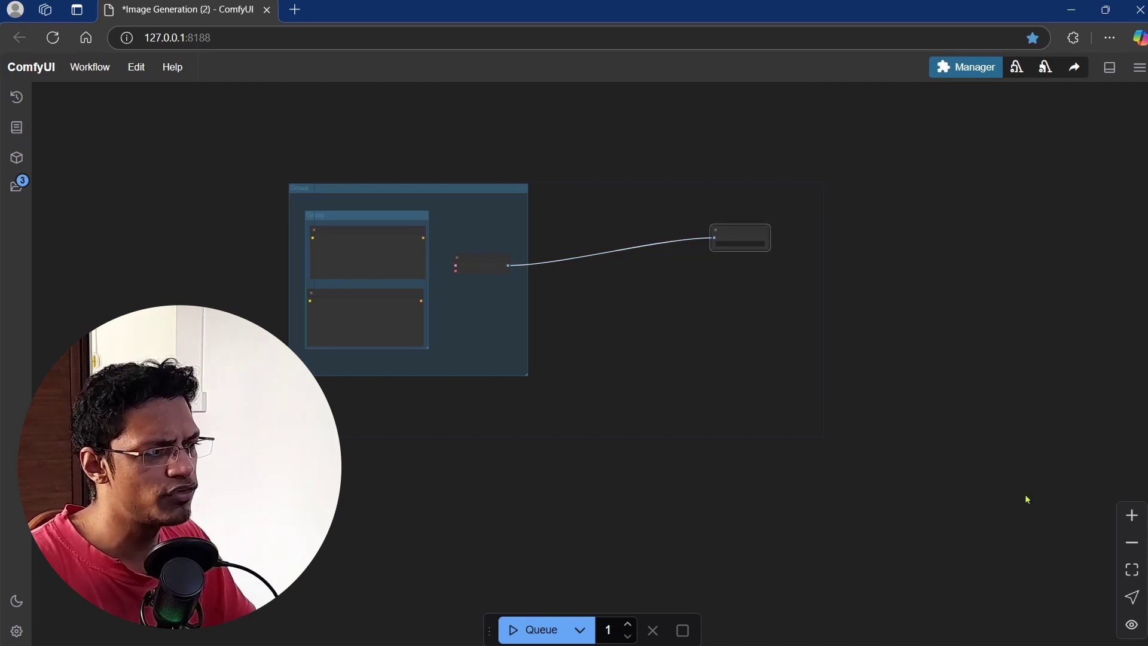
key(".")
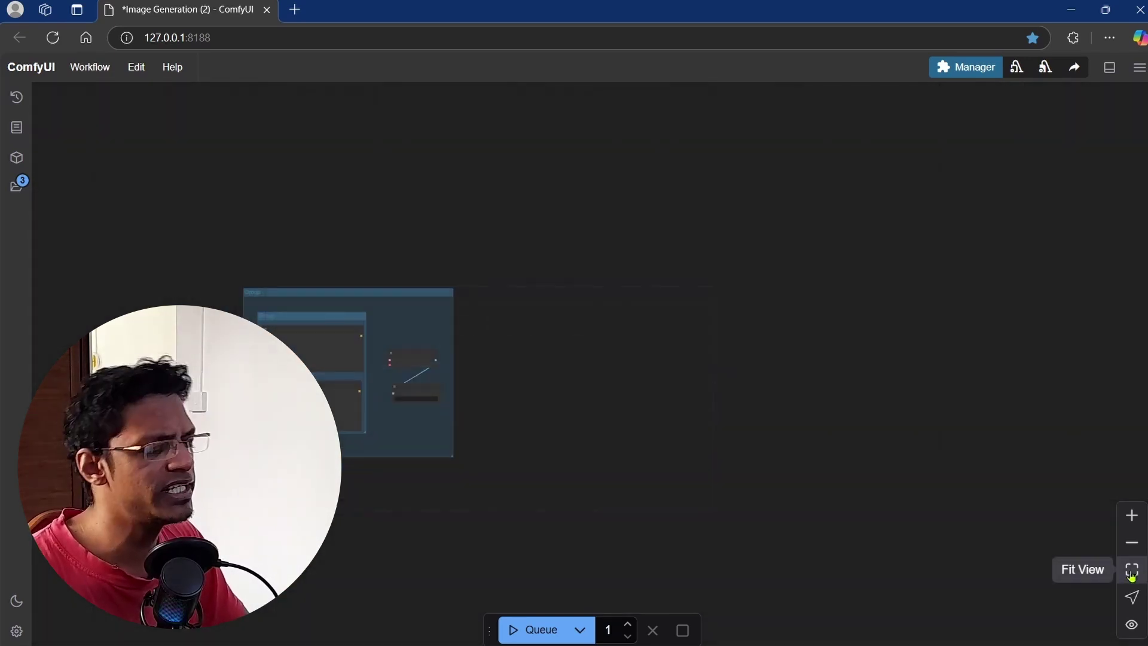
left_click(1132, 575)
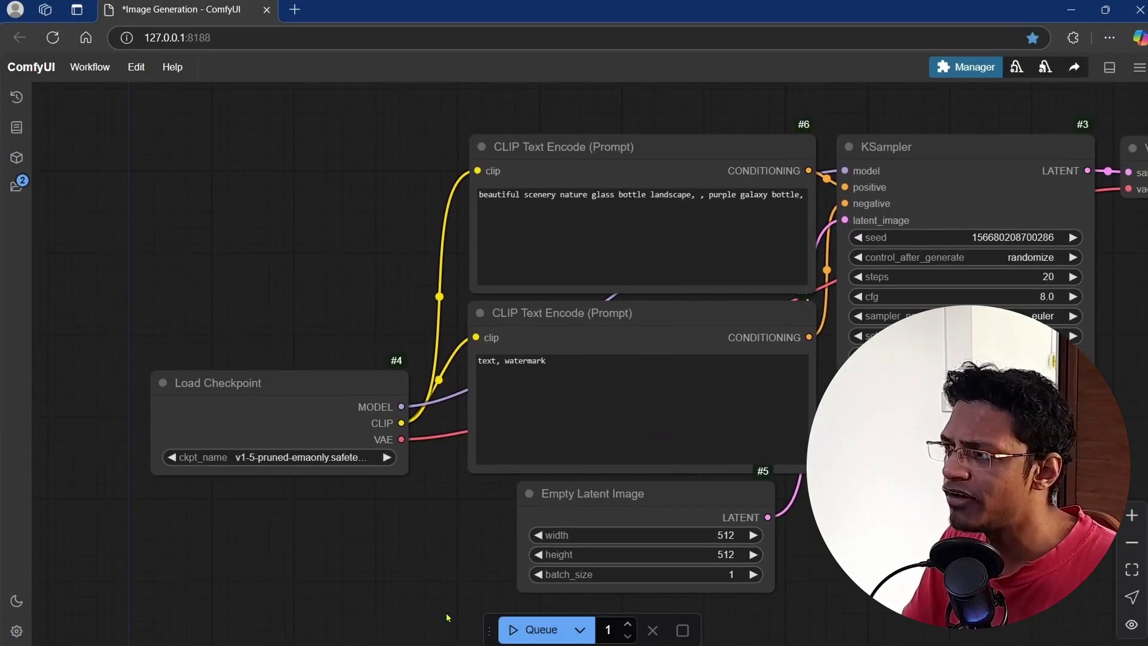
Pull a new link from the Load Checkpoint node's MODEL output and attach a Reroute node from the utils category.
scroll(461, 542, "down", 3)
left_click(317, 375)
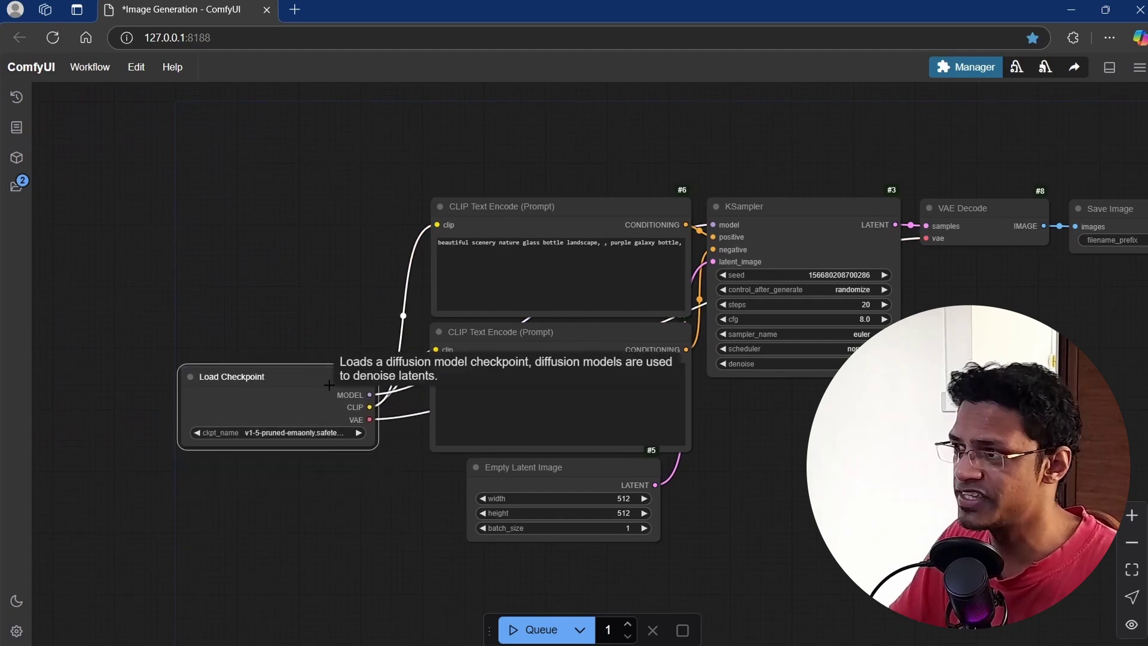
left_click_drag(370, 393, 893, 505)
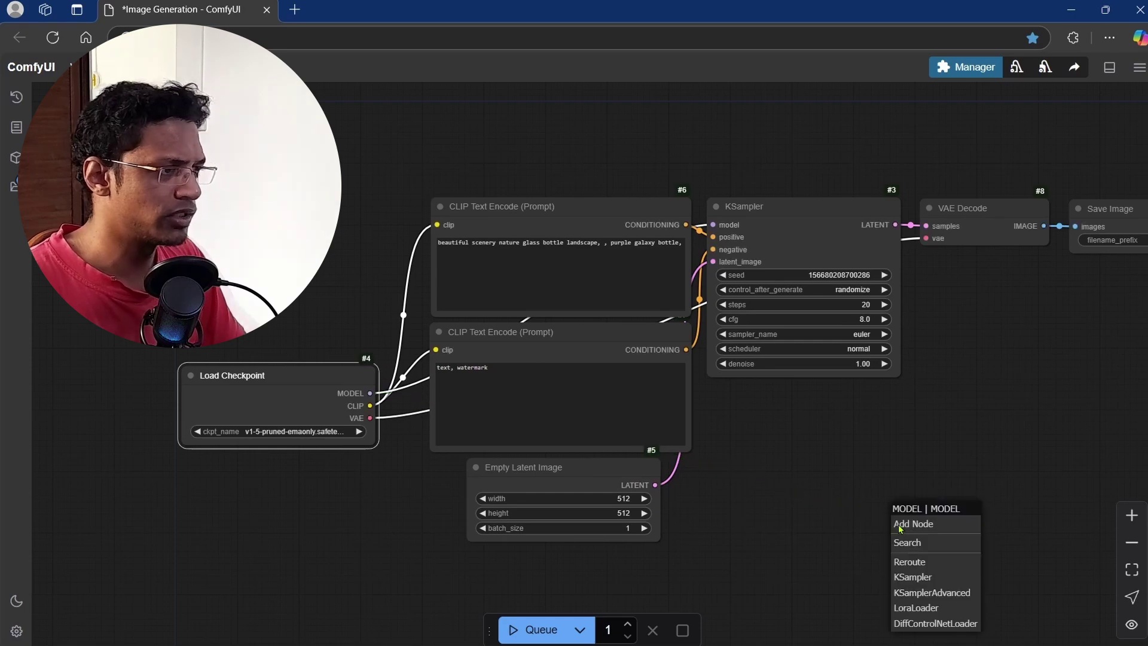
left_click(933, 524)
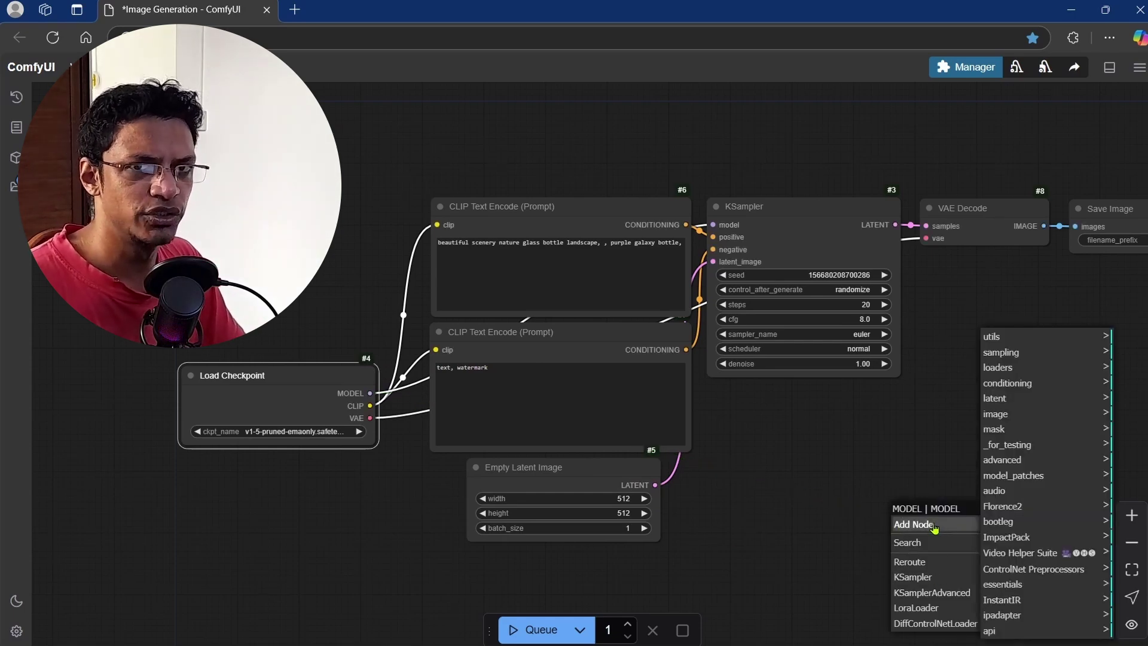
left_click(1016, 341)
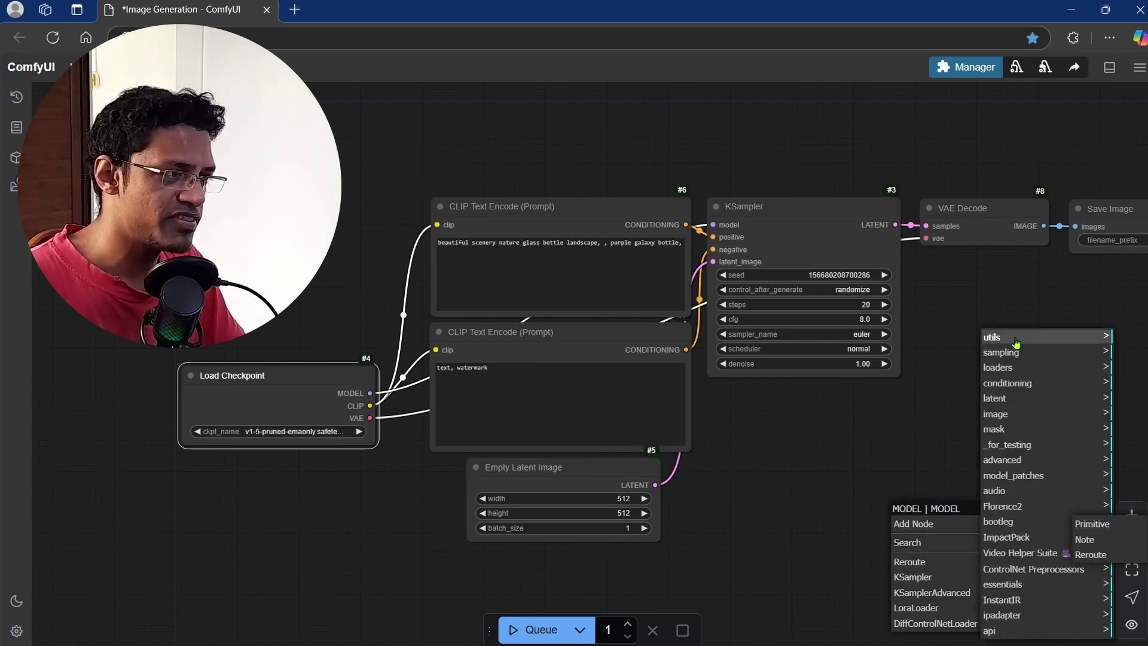
left_click(1099, 559)
left_click(921, 533)
Reposition the new Reroute node in the empty canvas space below the KSampler node.
left_click_drag(917, 535, 863, 478)
key("ctrl+z")
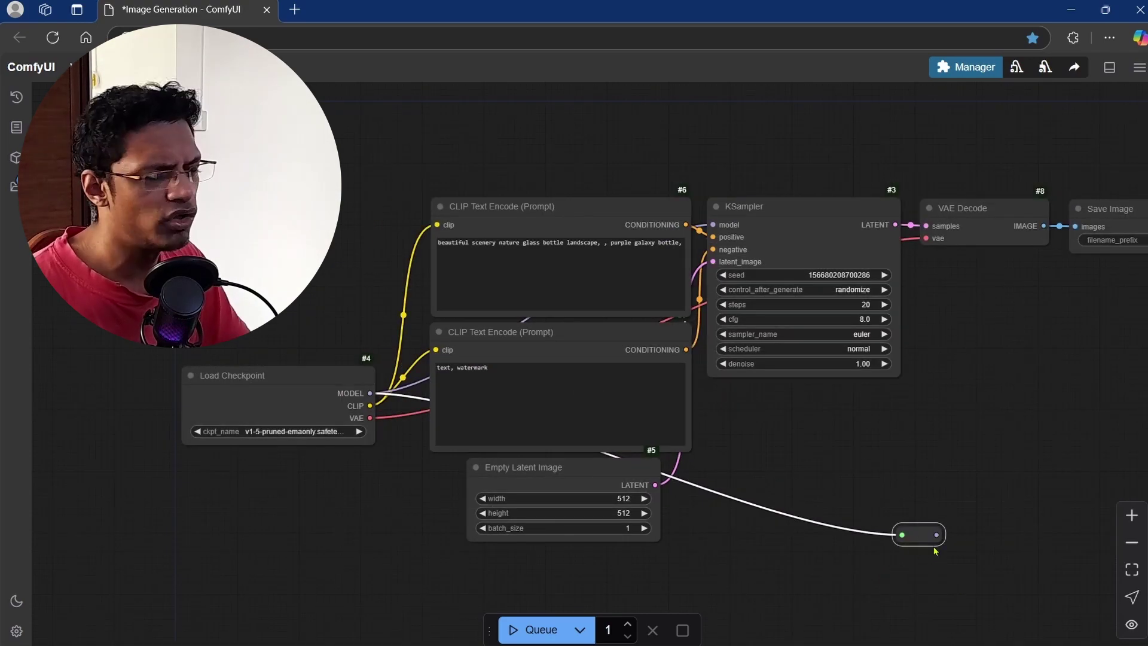
left_click_drag(917, 535, 863, 479)
left_click_drag(938, 573, 780, 439)
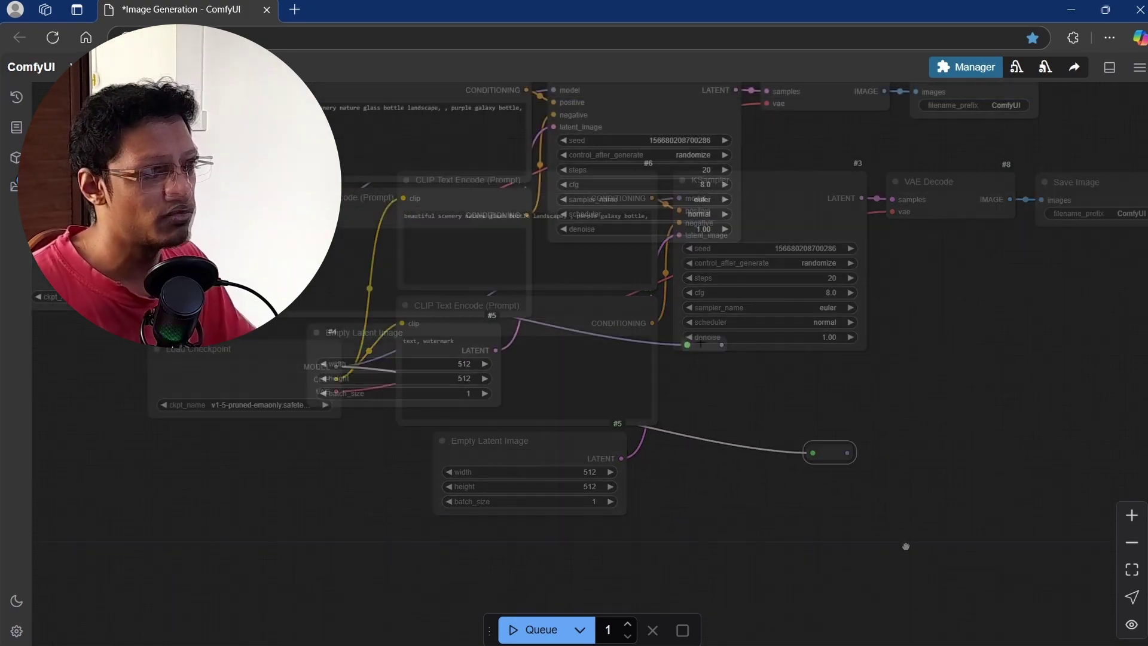
left_click_drag(702, 343, 689, 332)
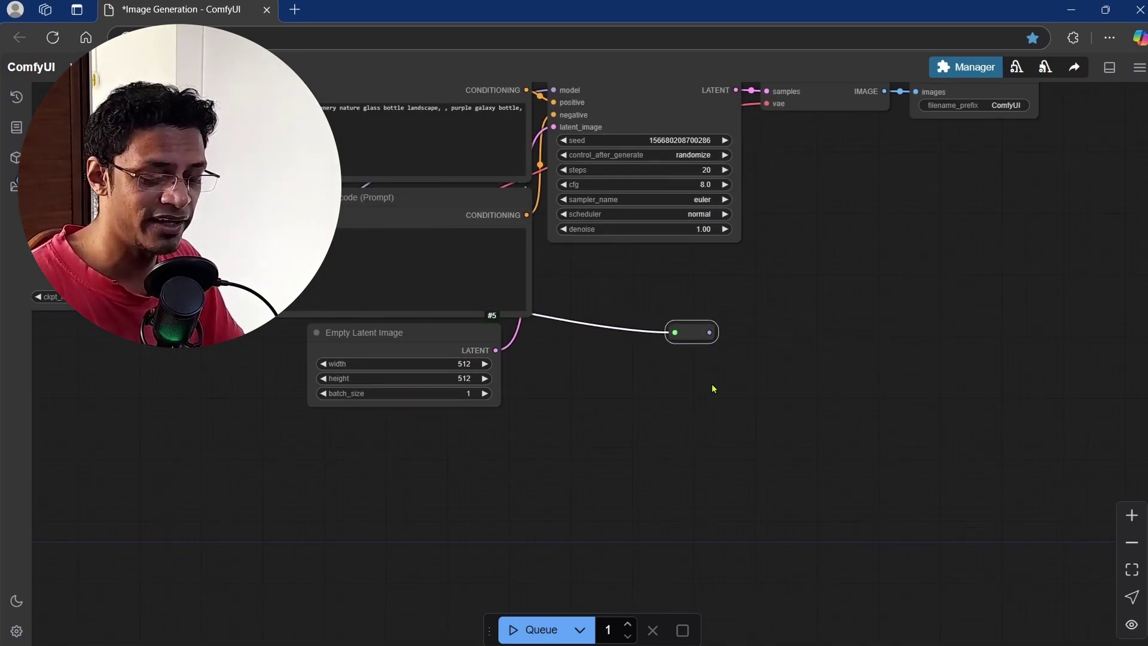
Paste unconnected copies of the Reroute node into the empty area around the original.
key("ctrl+v")
key("ctrl+v")
key("ctrl+v")
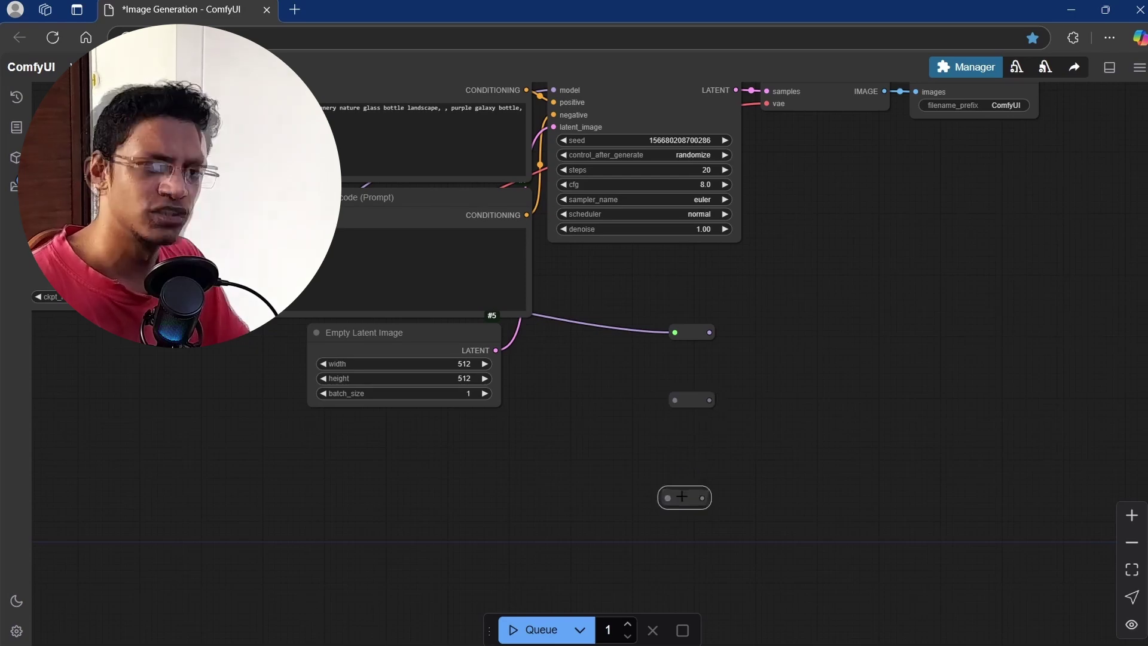
left_click_drag(613, 539, 824, 343, "alt")
key("ctrl+v")
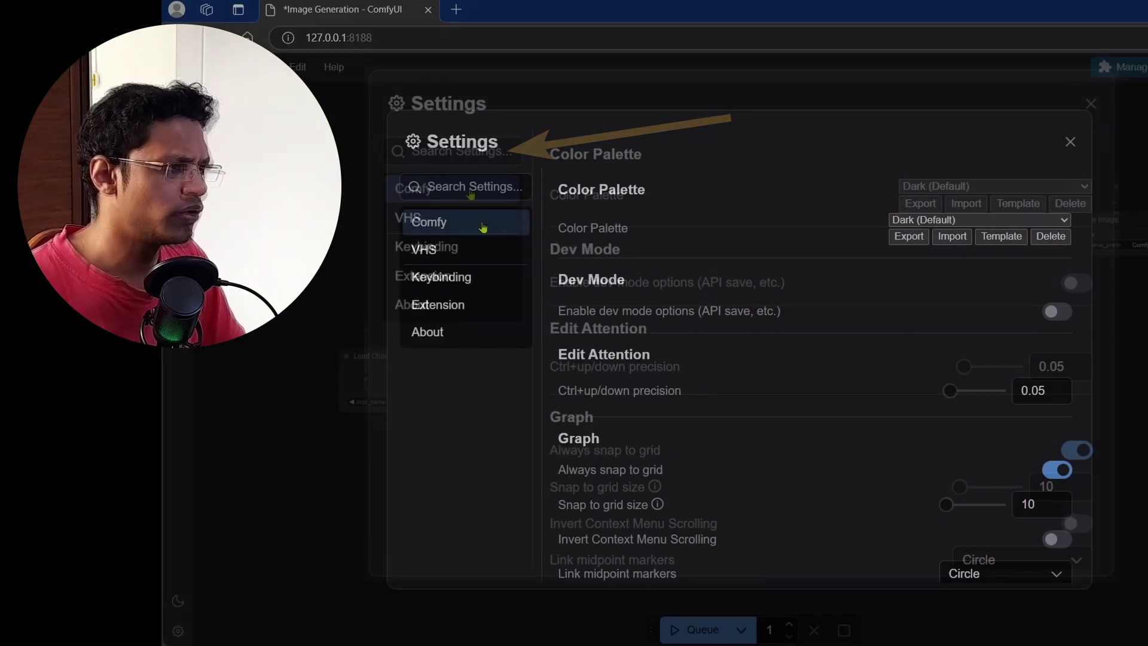
Find the Reroute Beta section in the Comfy settings and examine the description of its opt-in option.
scroll(818, 275, "down", 15)
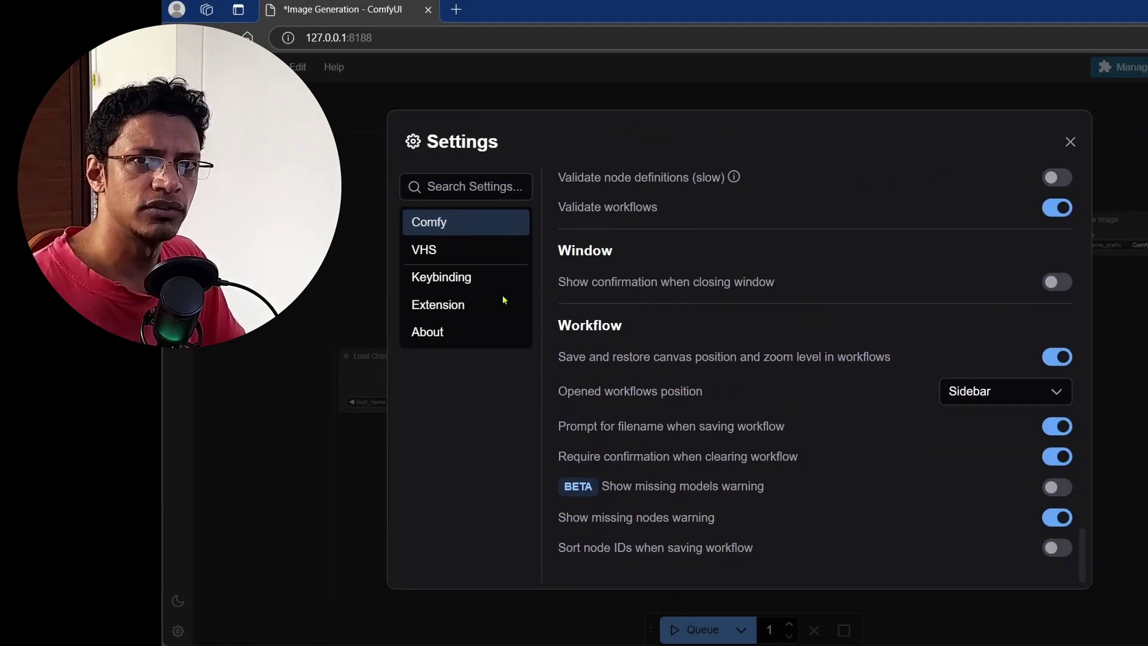
scroll(765, 491, "up", 10)
triple_click(723, 413)
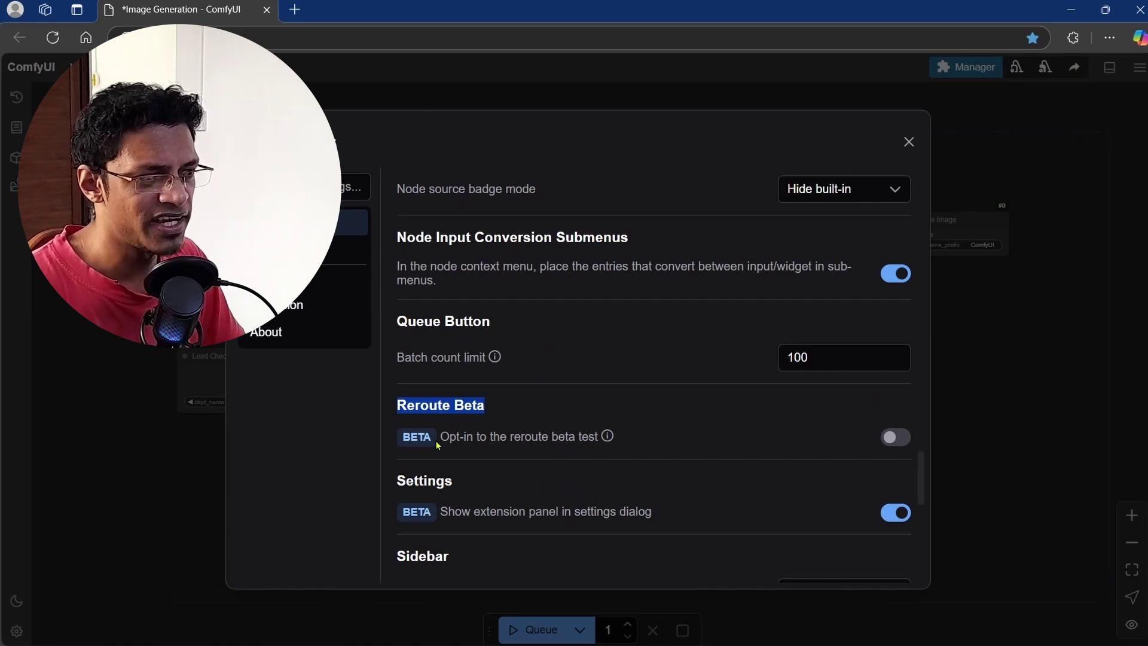
left_click_drag(440, 438, 599, 437)
mouse_move(608, 435)
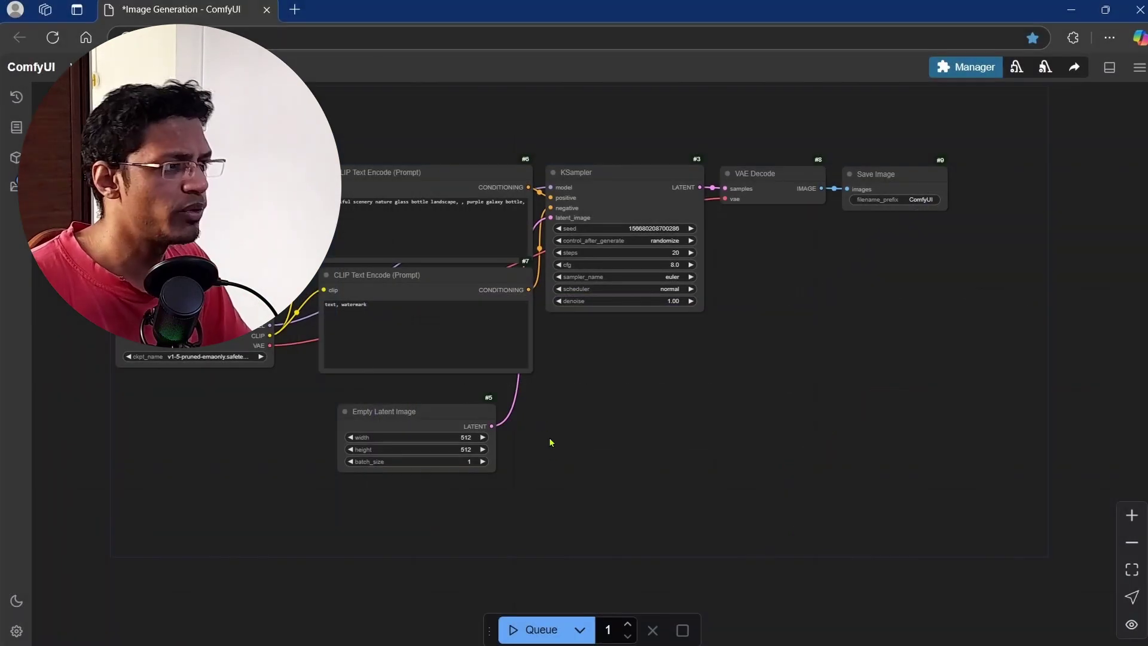
Move the Empty Latent Image node down, well clear of the negative prompt node.
scroll(550, 449, "up", 3)
left_click_drag(358, 397, 397, 468)
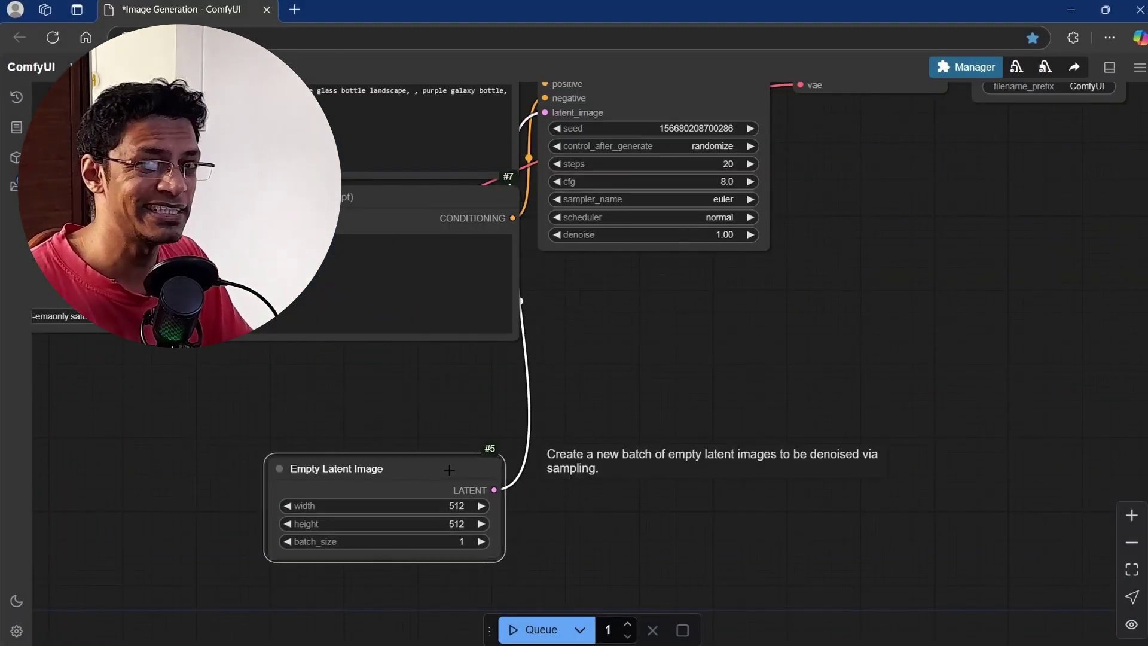
left_click_drag(521, 393, 431, 330)
Create a reroute point on the Empty Latent Image's LATENT link and try to branch a new link from it.
left_click(445, 332, "alt")
left_click_drag(445, 332, 504, 368)
left_click_drag(500, 313, 410, 251)
left_click_drag(418, 307, 536, 520)
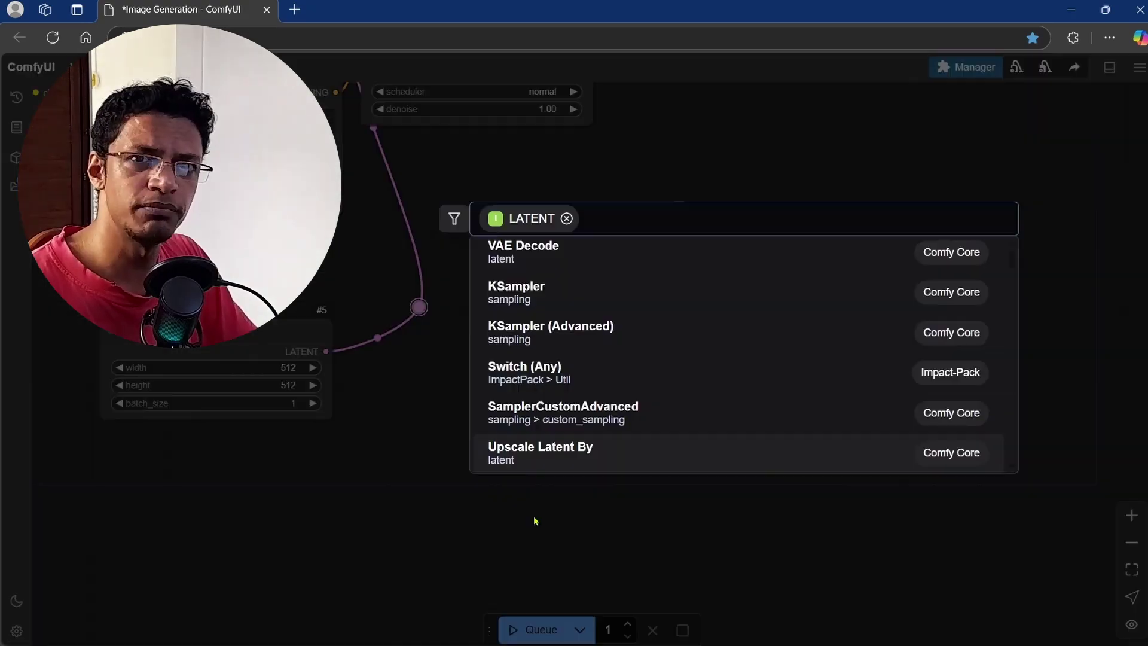
left_click(536, 520)
Reposition the reroute point on the LATENT link between the Empty Latent Image and KSampler nodes.
left_click_drag(416, 259, 392, 394)
left_click_drag(385, 484, 317, 343)
left_click_drag(325, 303, 293, 269)
left_click_drag(269, 312, 404, 452)
scroll(404, 452, "up", 2)
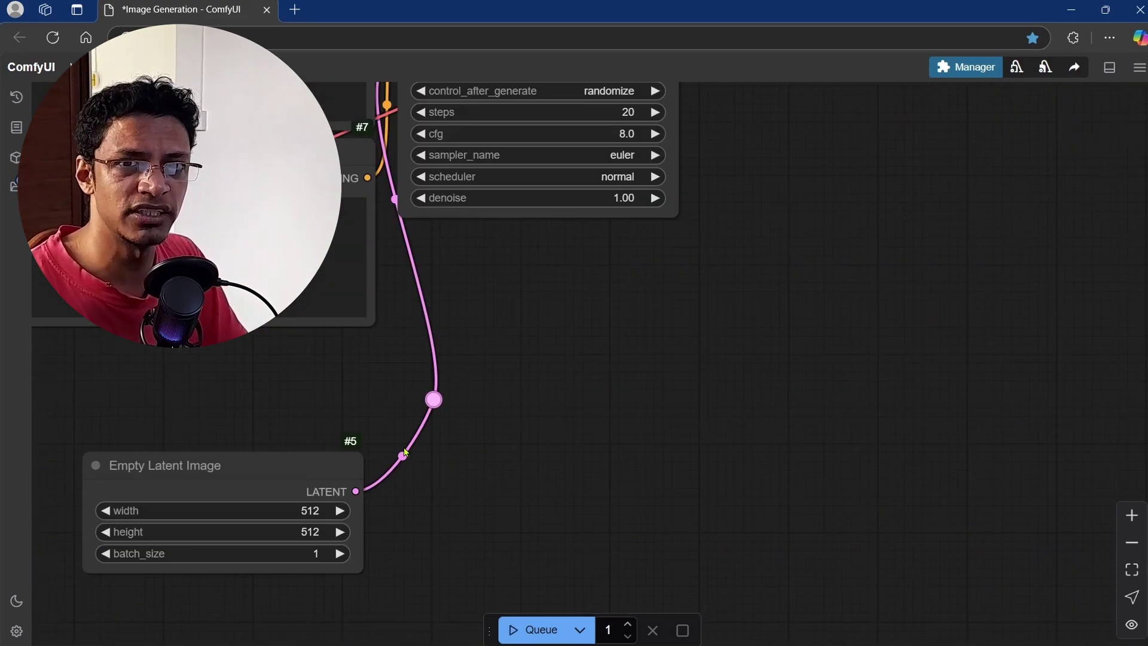
left_click_drag(315, 486, 379, 445)
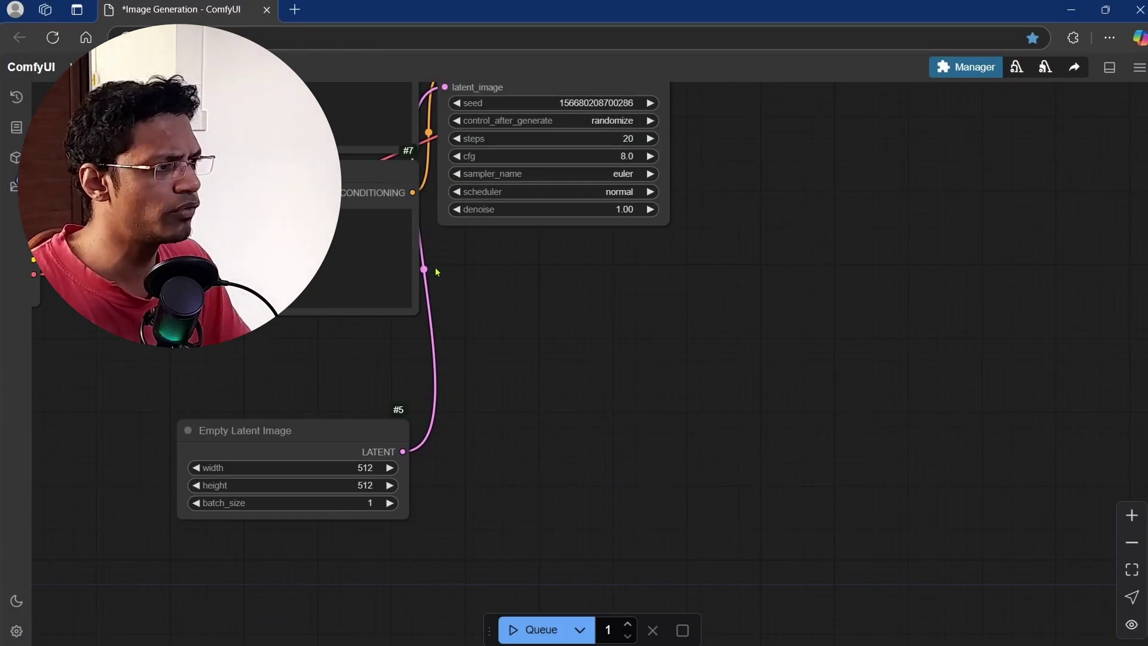
Add a reroute point to the LATENT link between the Empty Latent Image and KSampler nodes and place it below the KSampler.
scroll(472, 326, "up", 8)
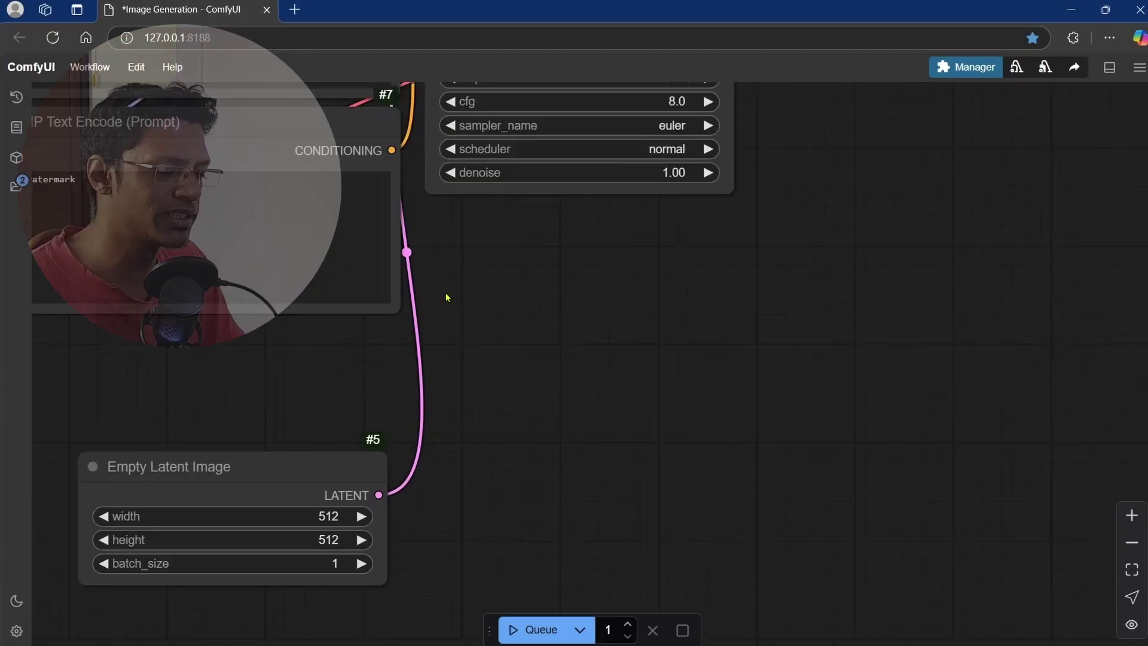
scroll(475, 332, "down", 7)
scroll(497, 349, "up", 1)
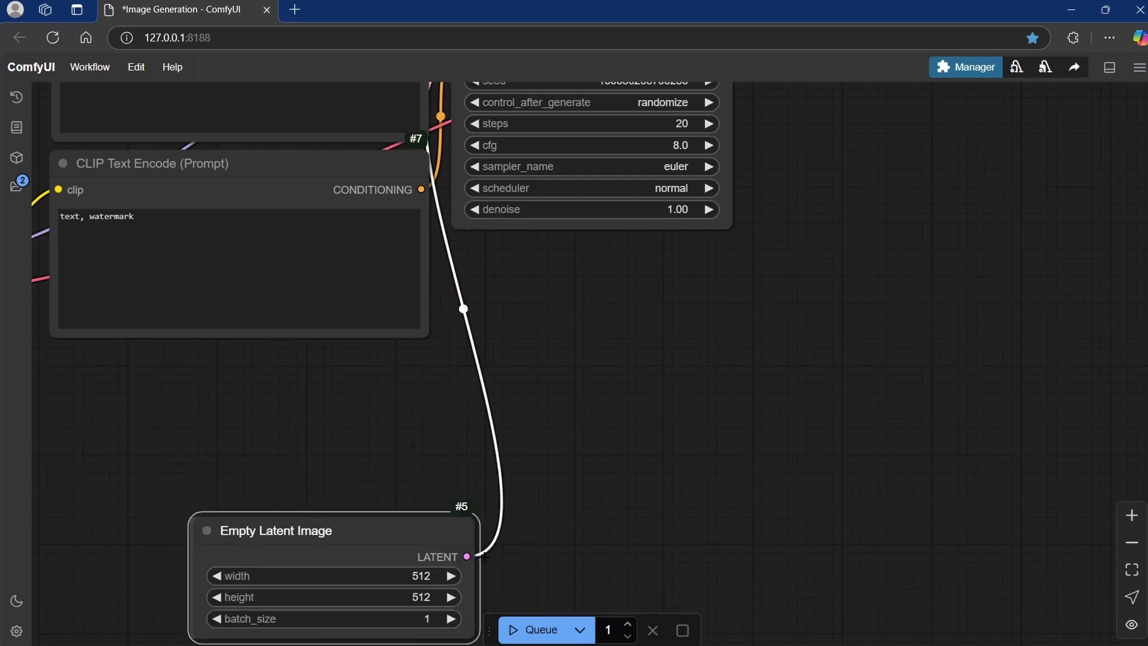
left_click(456, 290)
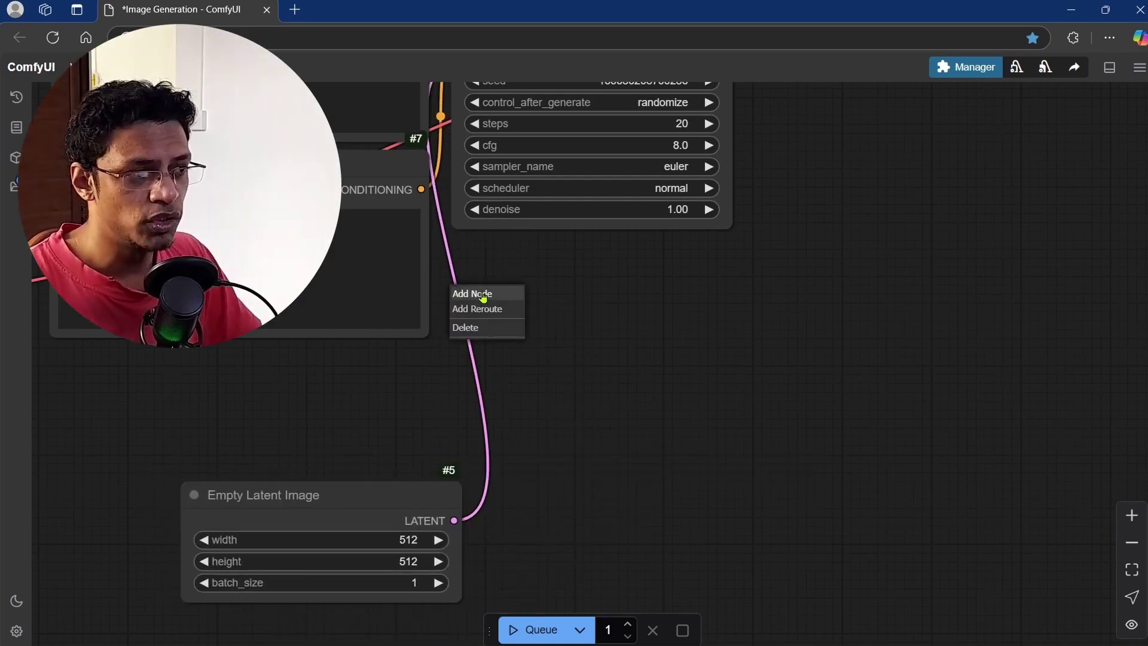
left_click(504, 316)
left_click_drag(502, 308, 538, 388)
left_click_drag(787, 524, 744, 391)
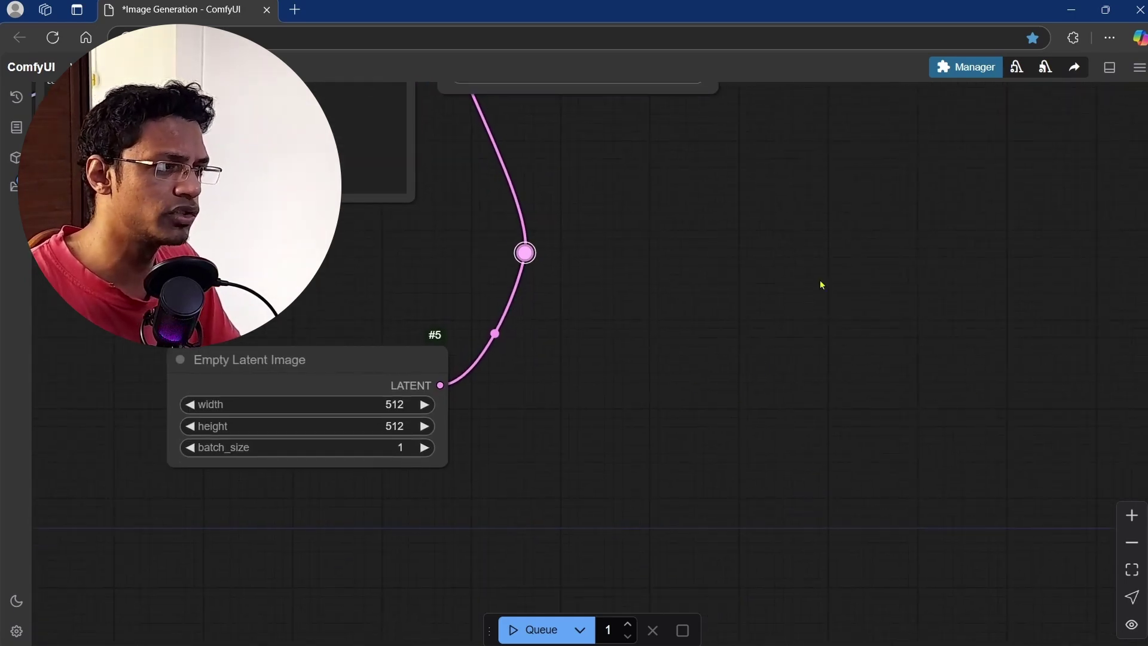
Move the Empty Latent Image node farther left and lower the reroute point about level with its LATENT output.
scroll(680, 461, "down", 5)
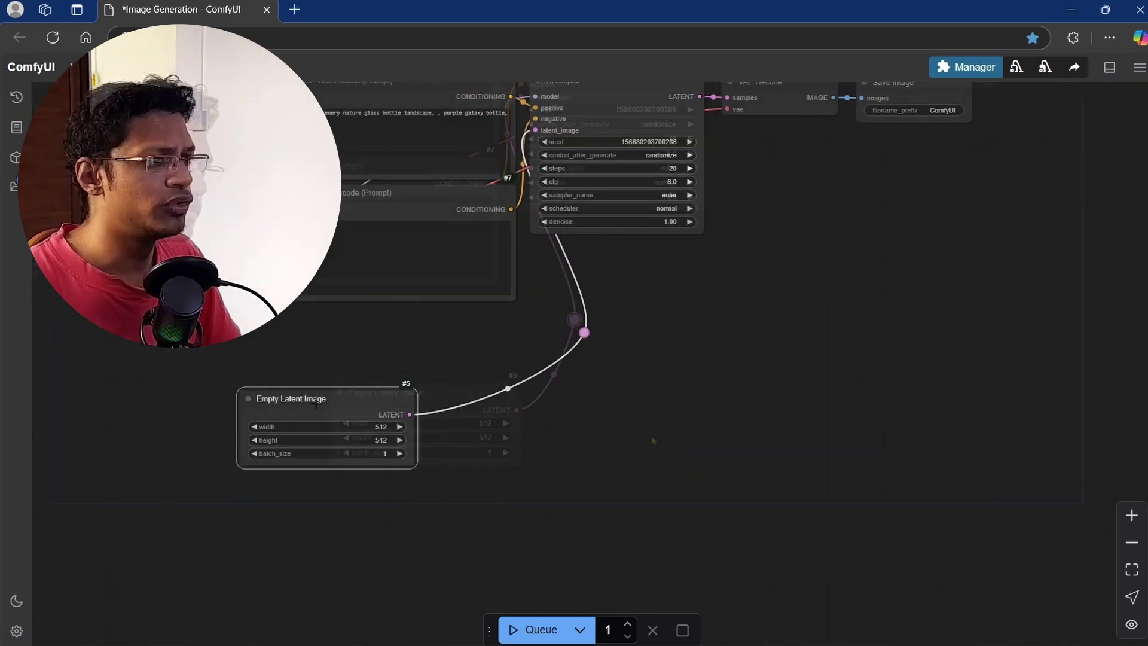
left_click_drag(327, 395, 327, 387)
left_click_drag(583, 334, 542, 401)
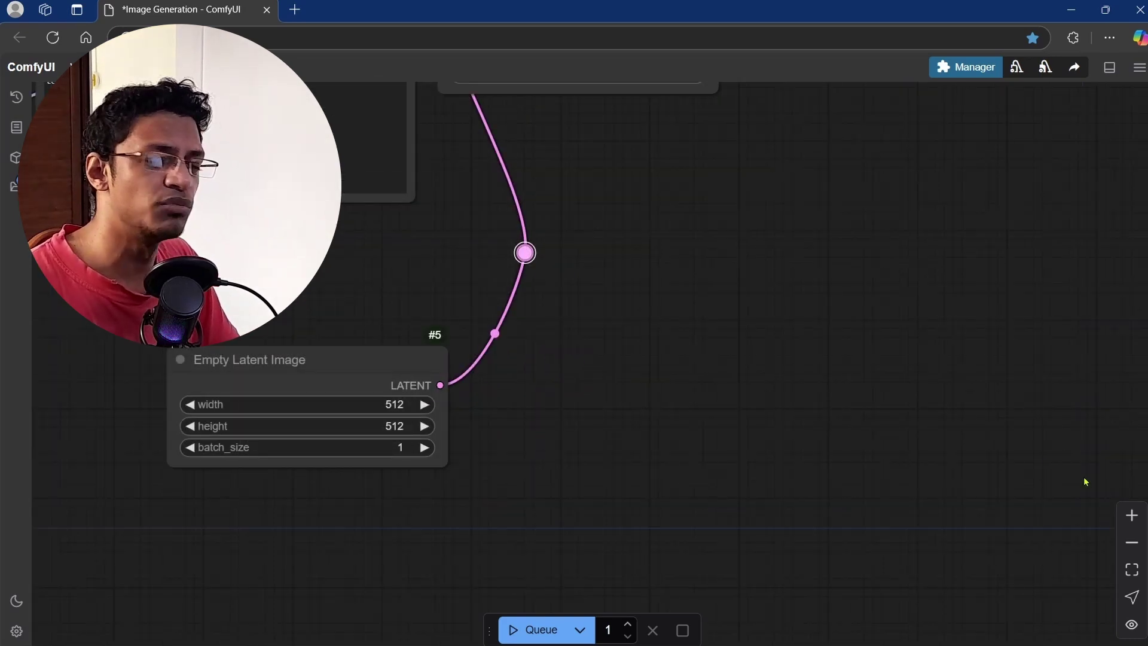
scroll(664, 442, "down", 5)
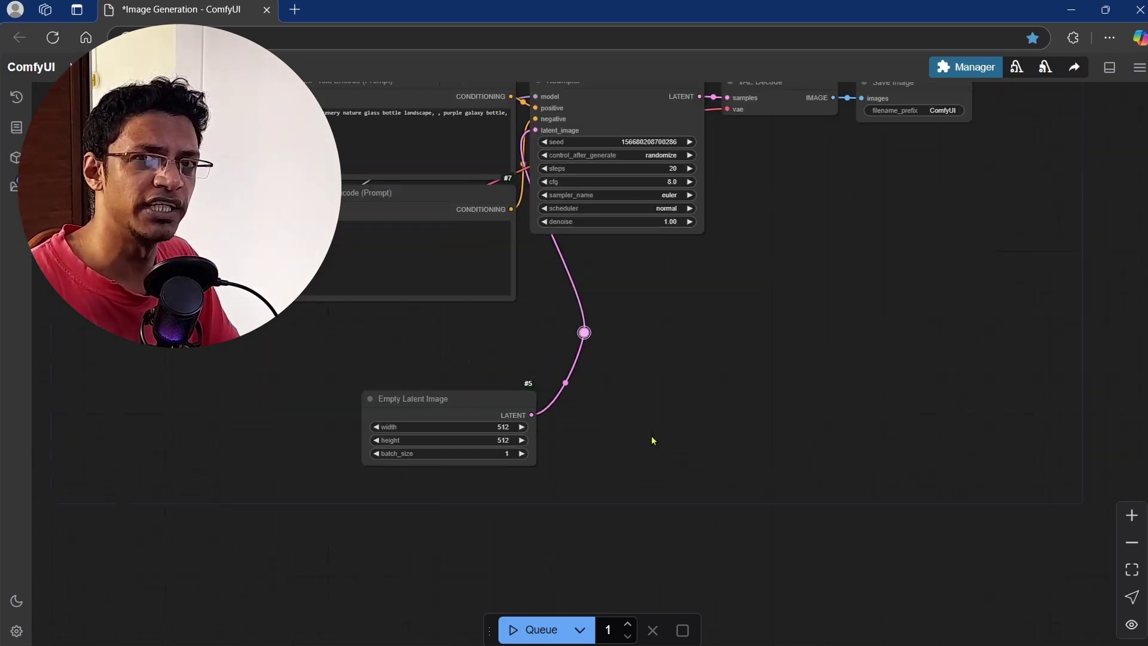
left_click_drag(395, 399, 329, 388)
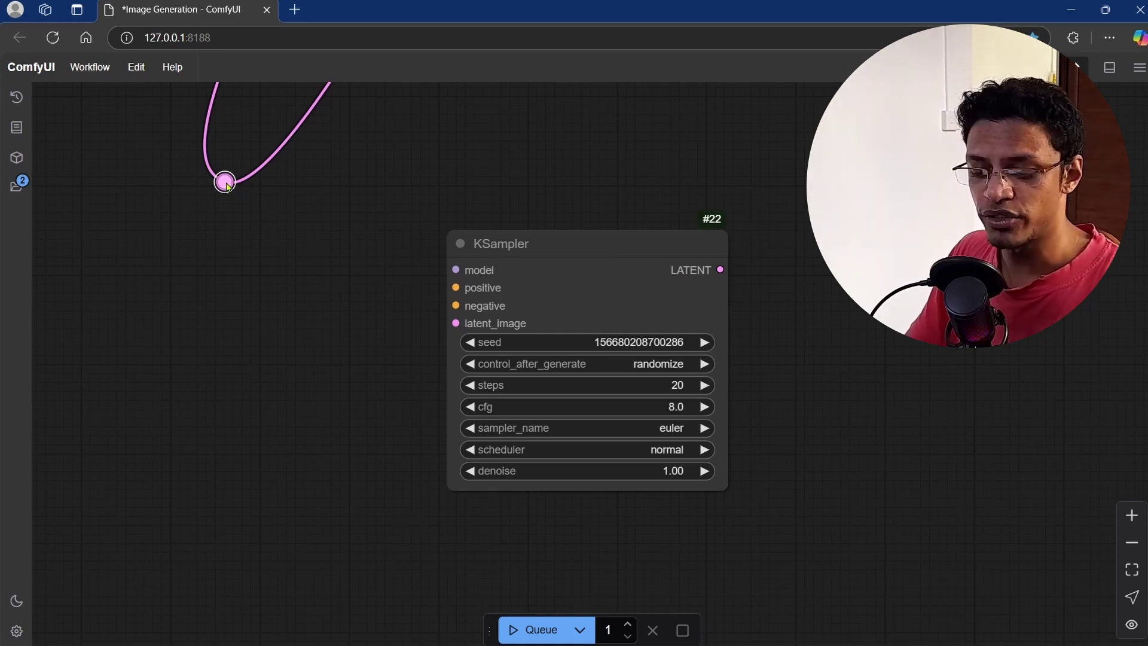
Branch a new link from the reroute point to the second KSampler's latent_image input and shift the reroute point slightly down.
left_click_drag(226, 184, 402, 364)
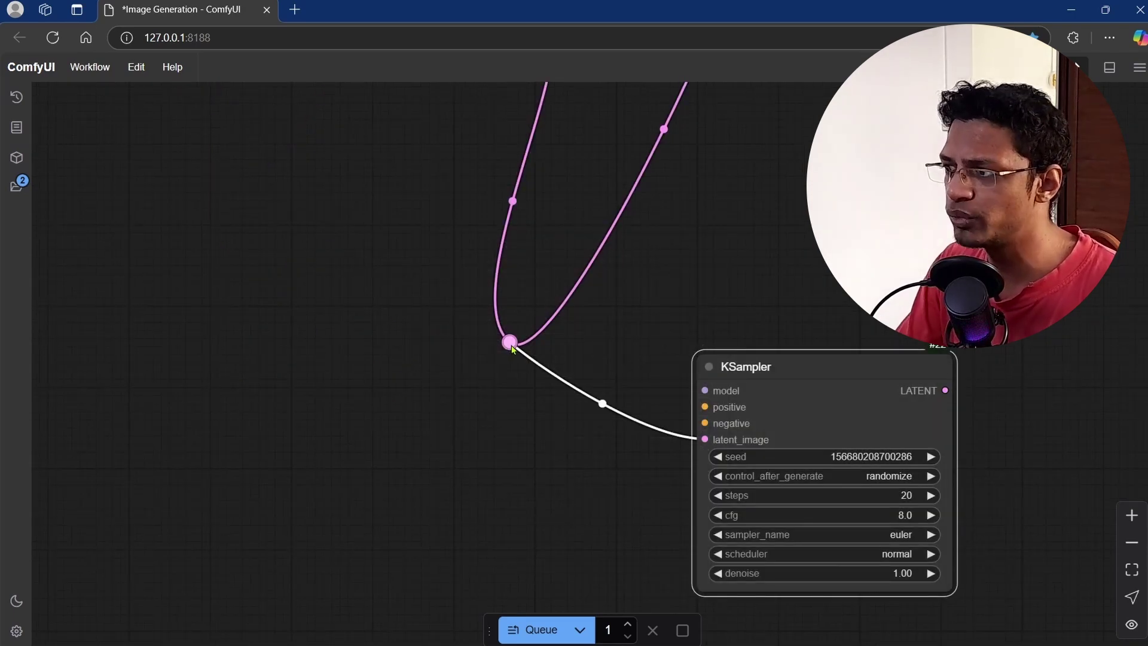
left_click_drag(512, 348, 147, 270)
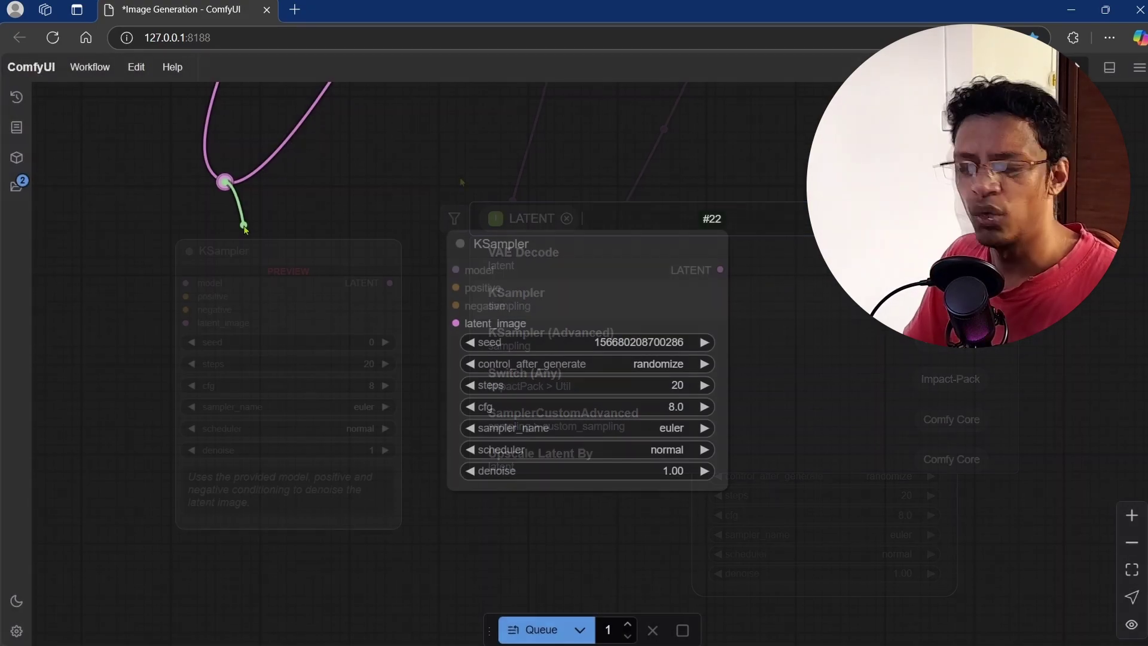
left_click_drag(244, 219, 456, 324)
left_click_drag(225, 181, 233, 228)
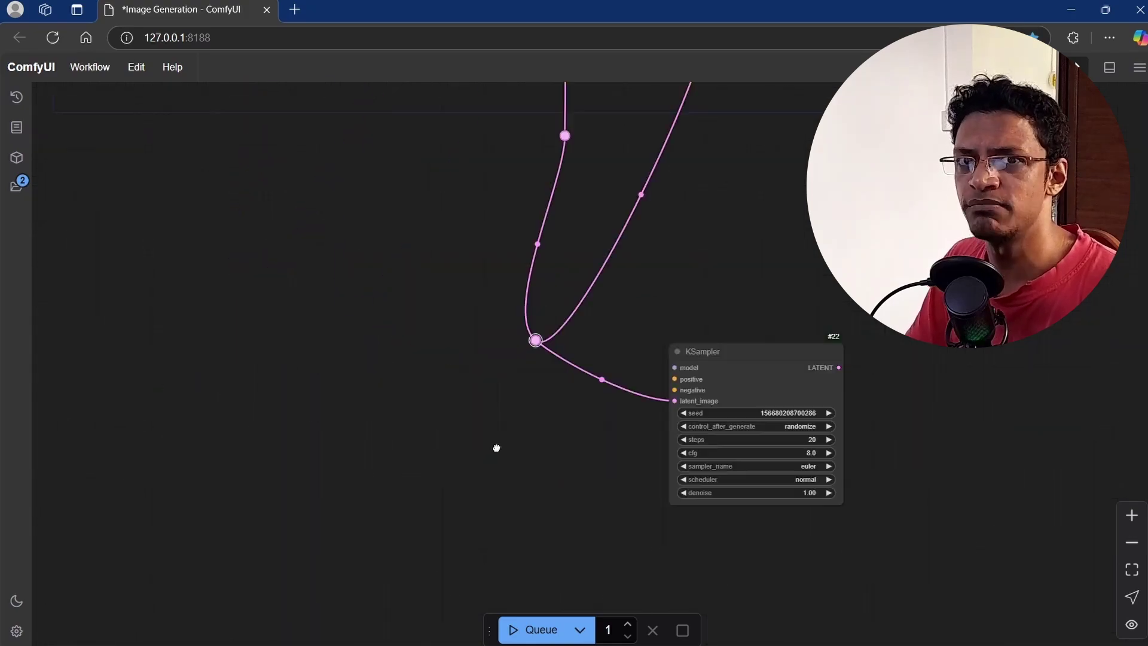
scroll(364, 430, "up", 3)
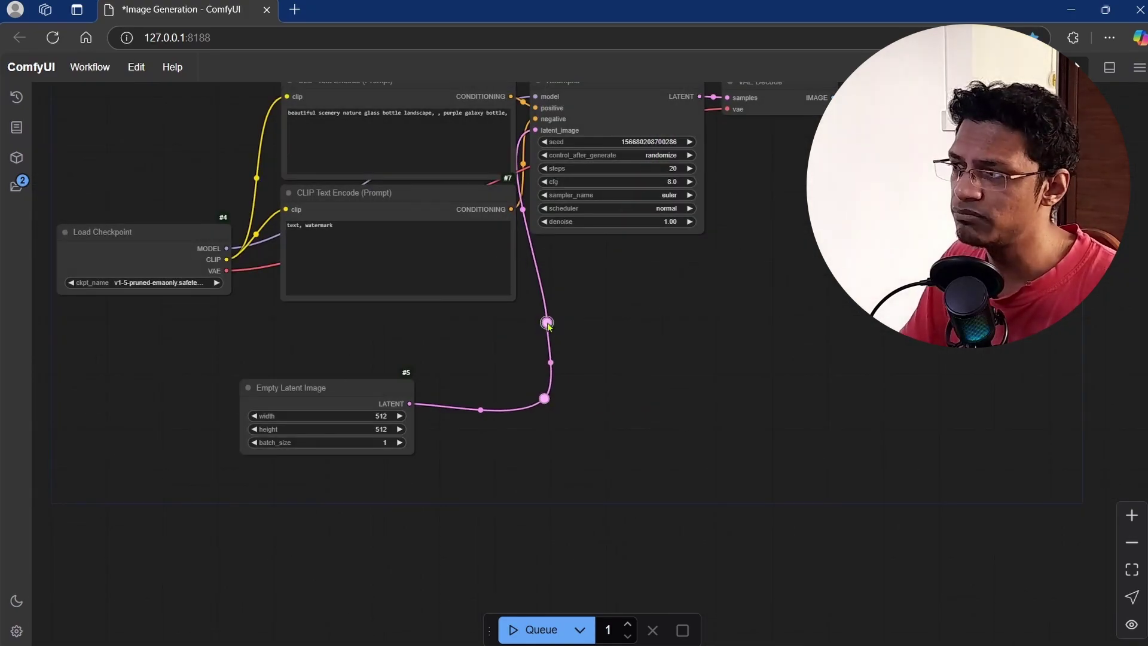
scroll(595, 363, "up", 5)
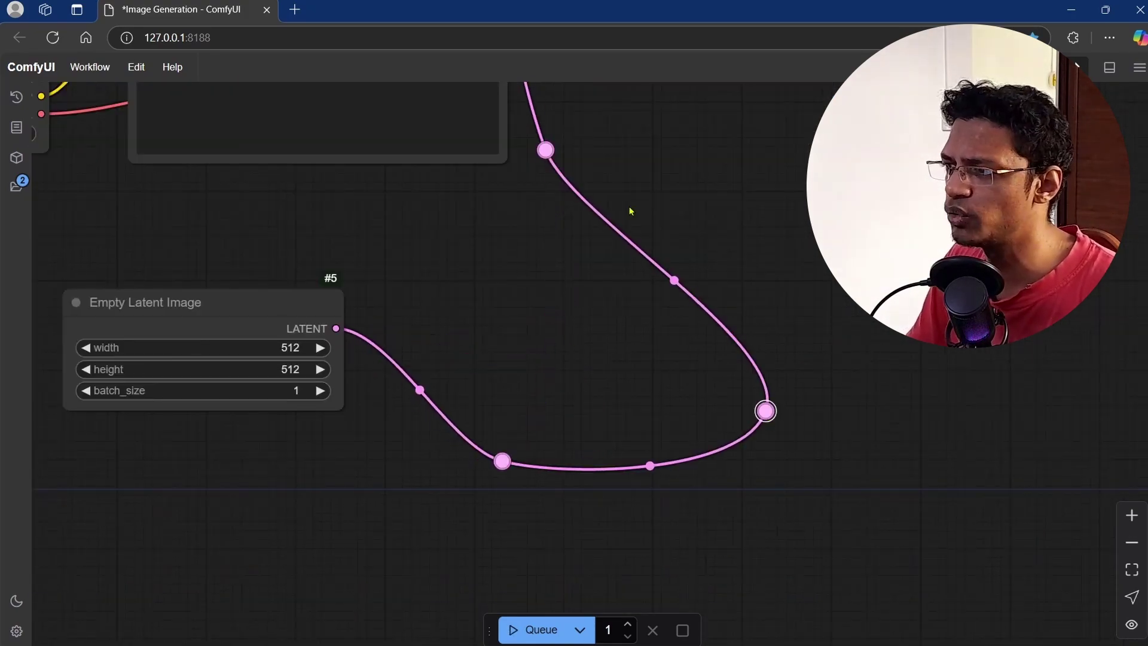
scroll(631, 211, "down", 3)
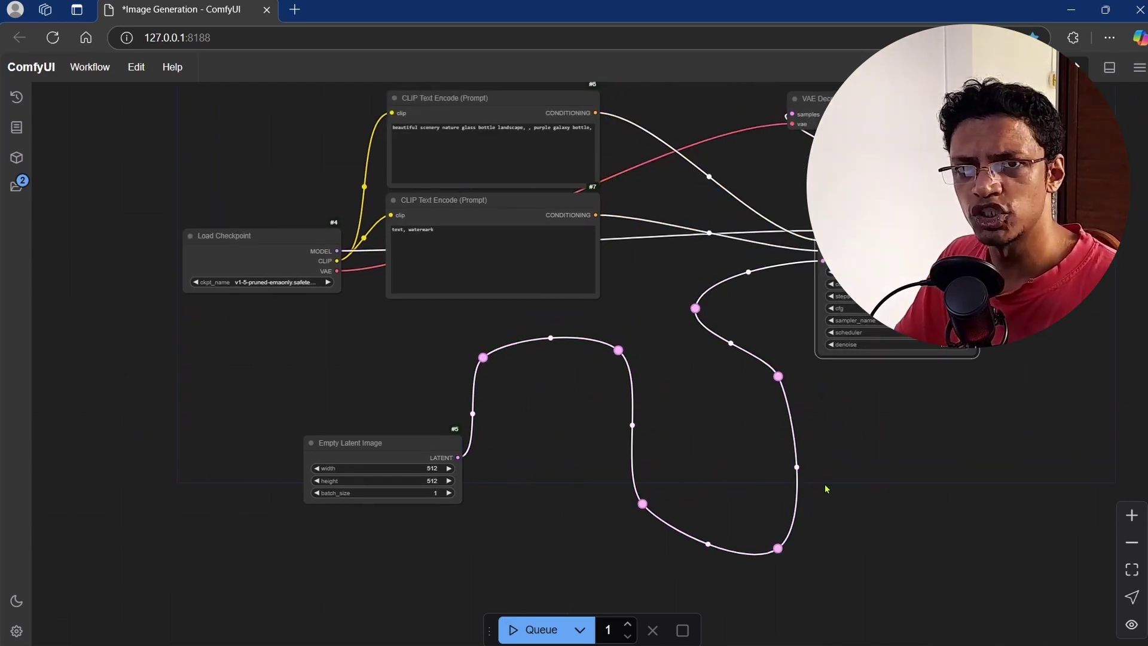
scroll(826, 489, "down", 2)
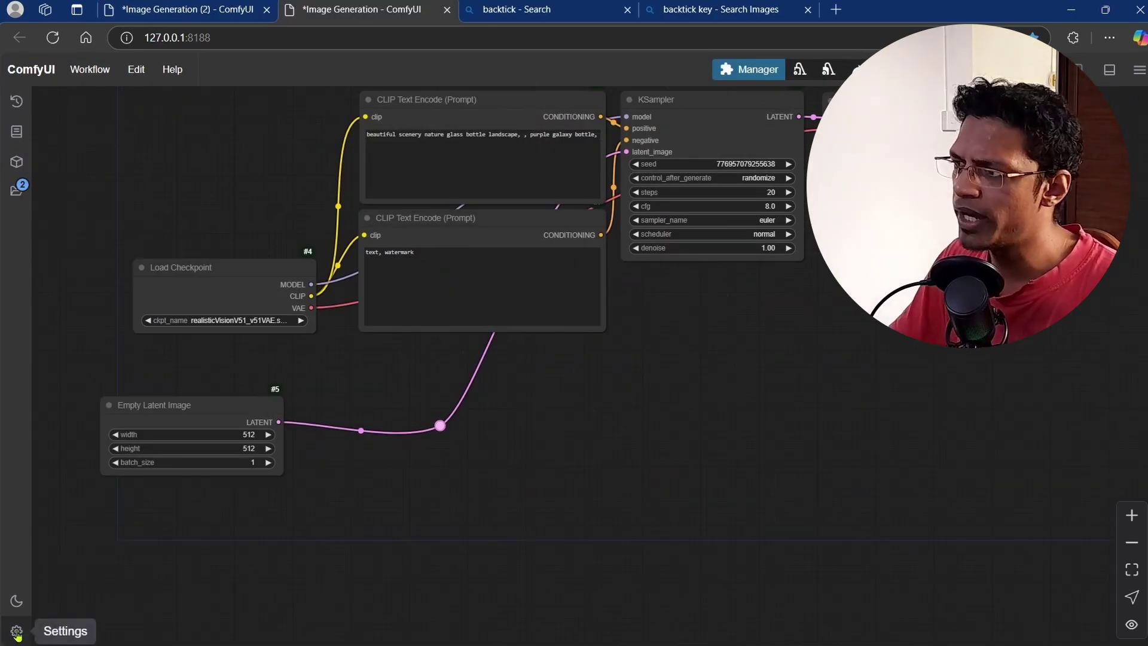
Search the settings for "link", set Link Render Mode to Straight, and return to the canvas.
left_click(16, 631)
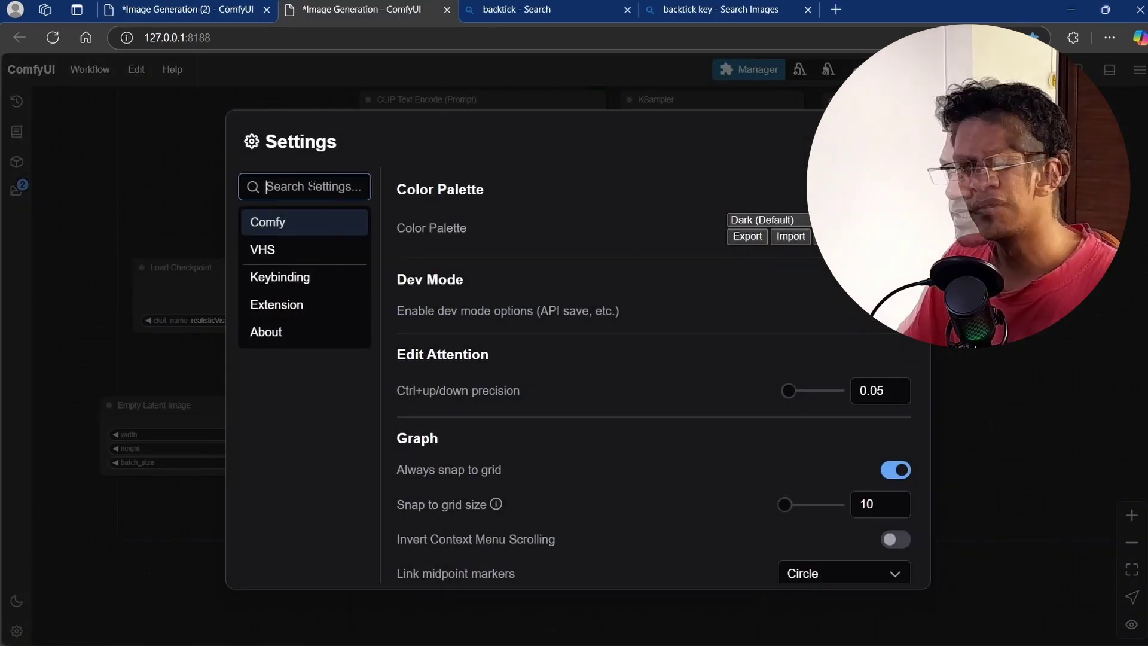
type("link")
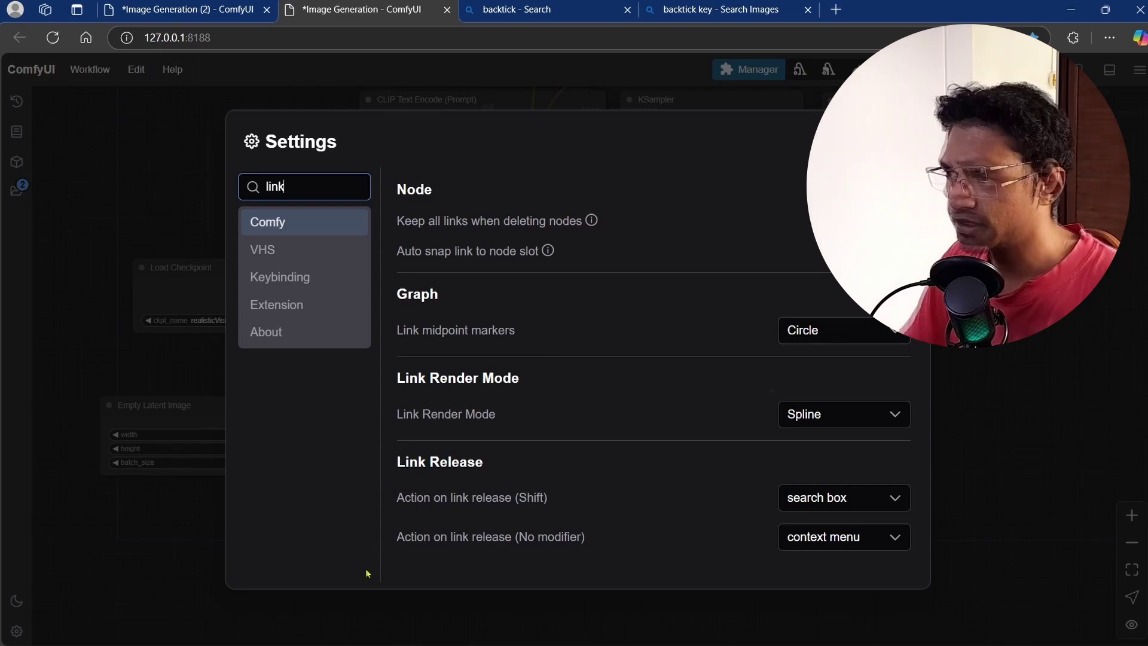
left_click_drag(395, 378, 566, 384)
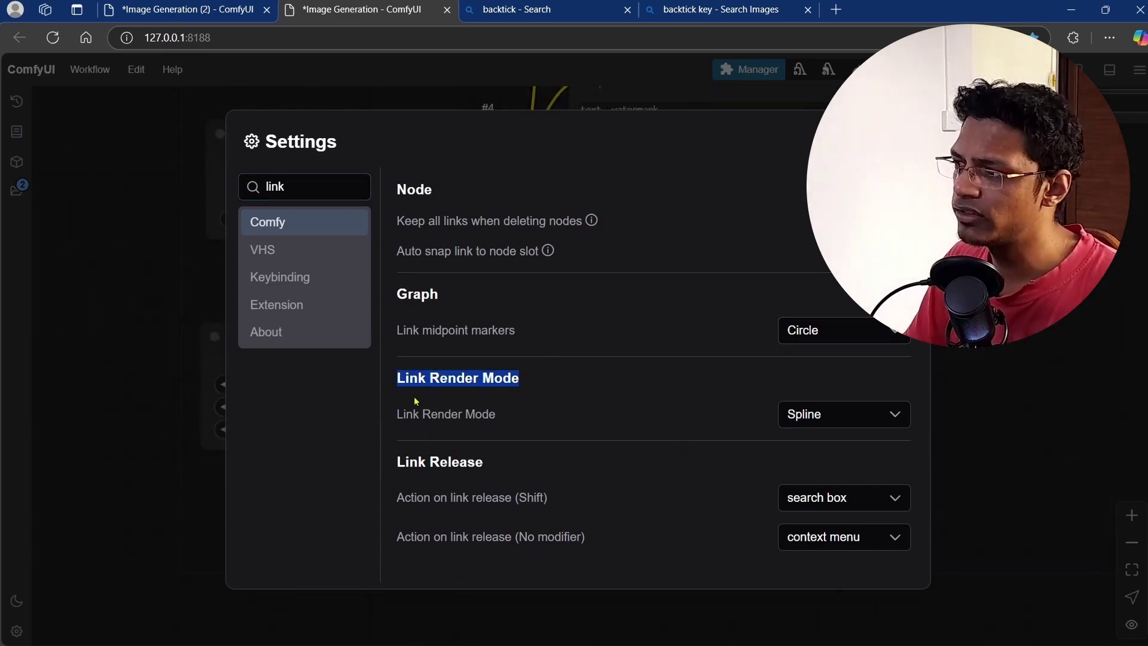
left_click_drag(403, 413, 530, 421)
left_click(811, 426)
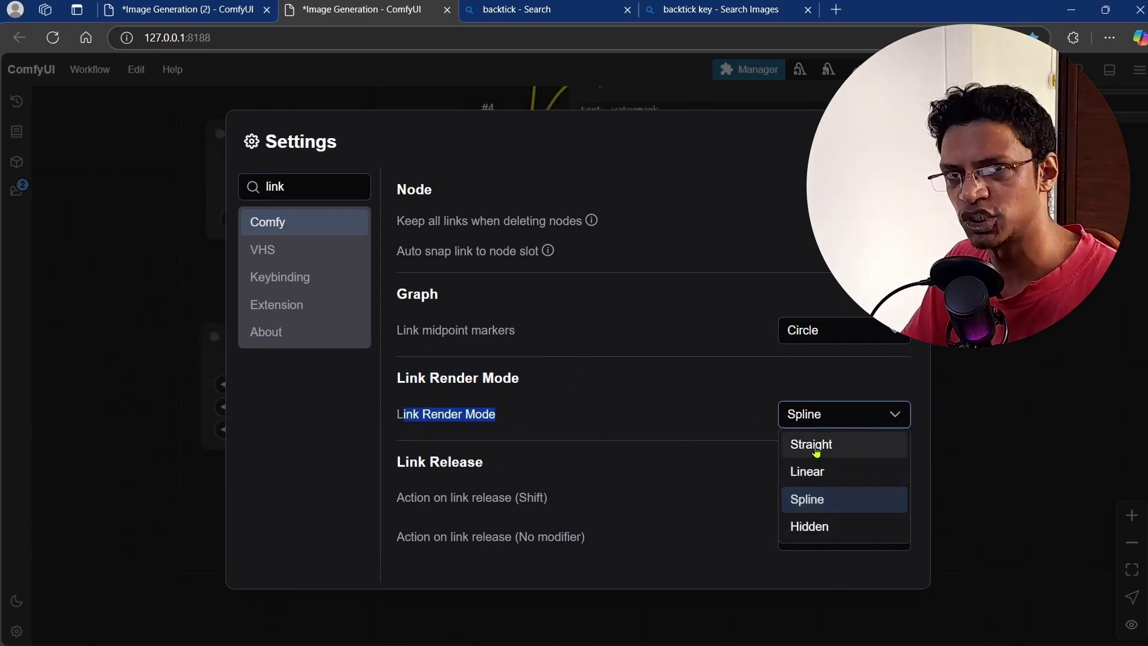
left_click(814, 445)
key("Escape")
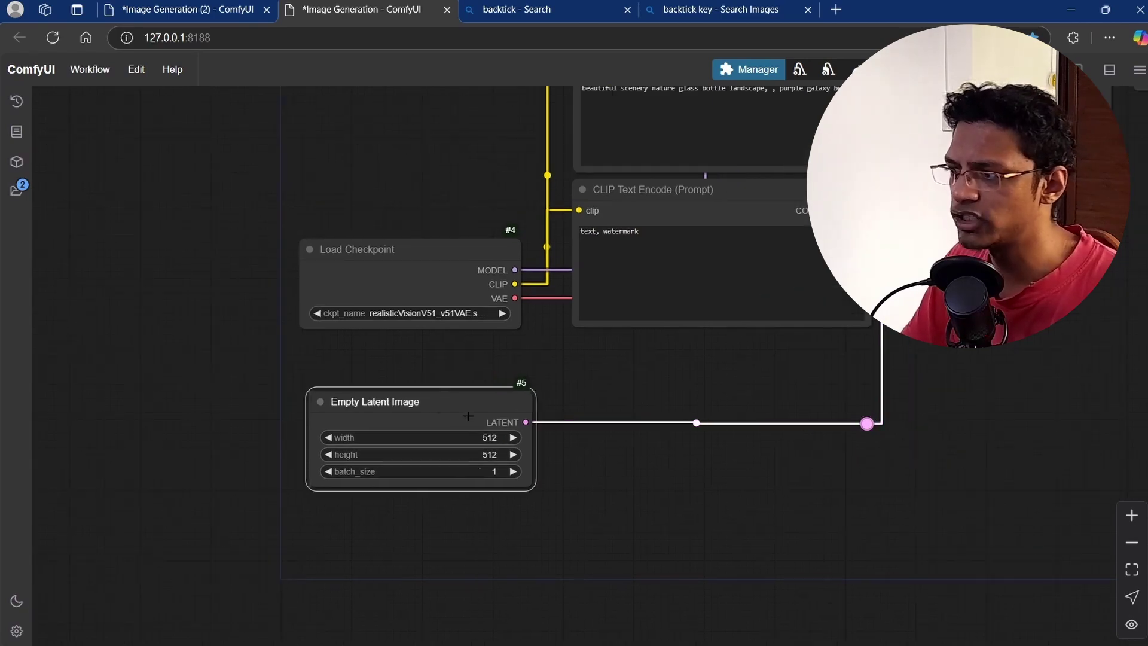
Align the Empty Latent Image node so its LATENT link runs horizontally to the reroute point.
left_click_drag(468, 416, 483, 416)
left_click_drag(1017, 446, 898, 484)
scroll(899, 485, "down", 2)
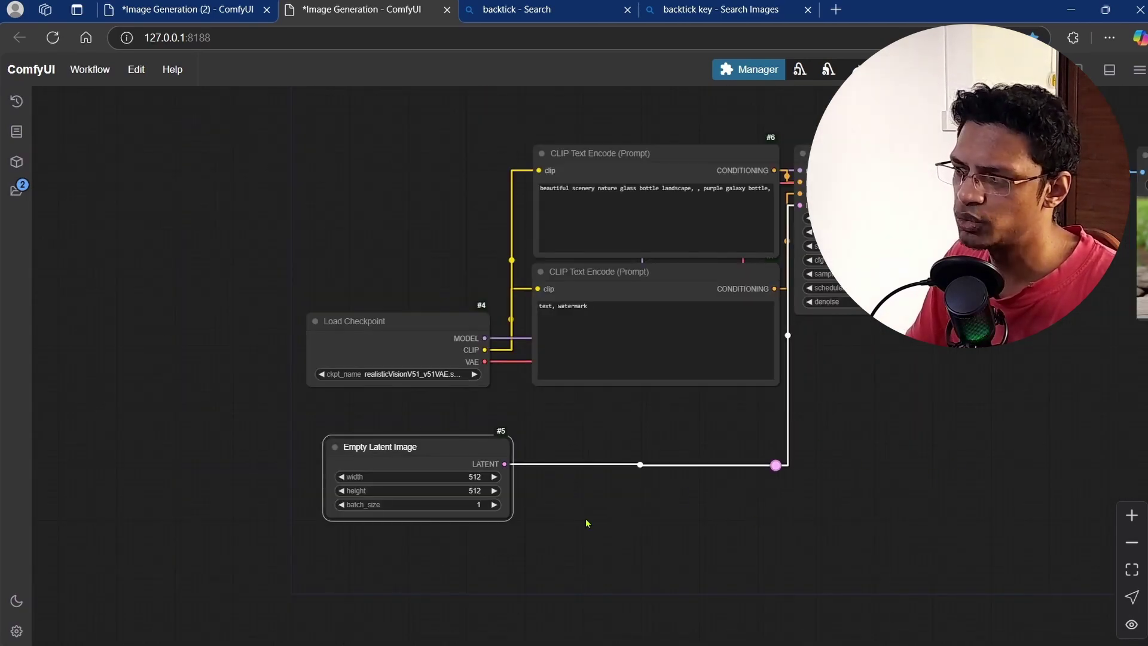
scroll(549, 541, "up", 1)
Add another reroute point on the vertical stretch of the straight LATENT link and move it to the right.
right_click(864, 361)
left_click_drag(423, 338, 344, 276)
left_click(866, 361)
left_click(884, 379)
left_click_drag(882, 379, 1061, 404)
left_click_drag(1055, 529, 899, 512)
scroll(899, 512, "down", 3)
scroll(912, 520, "up", 2)
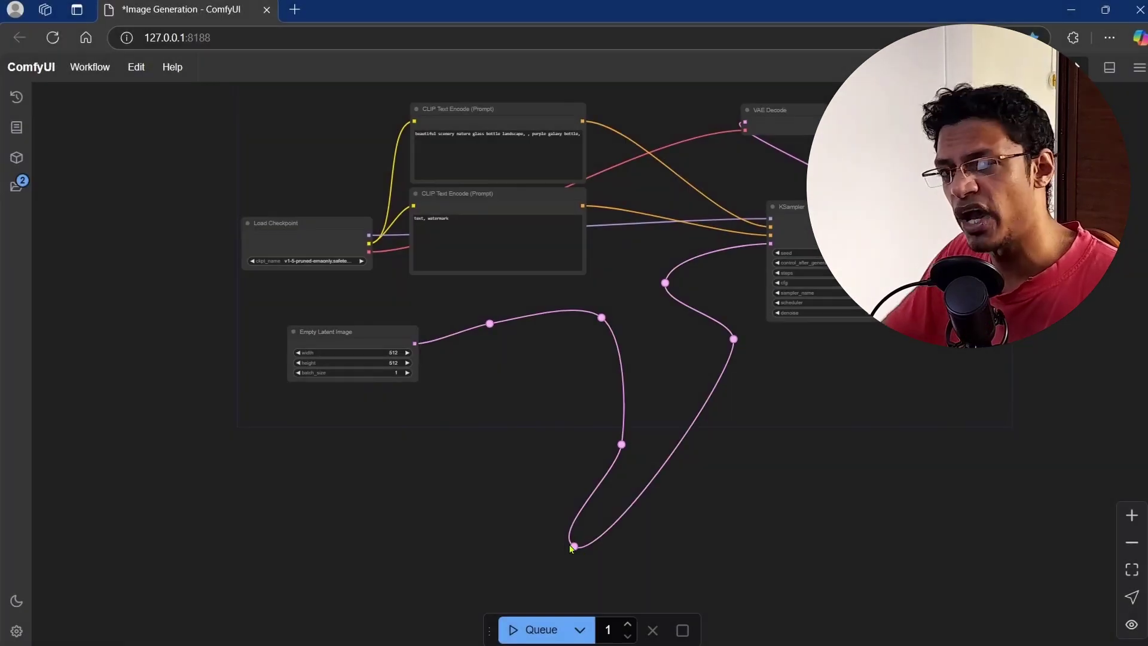
Export the workflow with its reroute points to the Desktop as Image Generation.json.
scroll(263, 410, "up", 2)
scroll(263, 410, "down", 2)
left_click(89, 67)
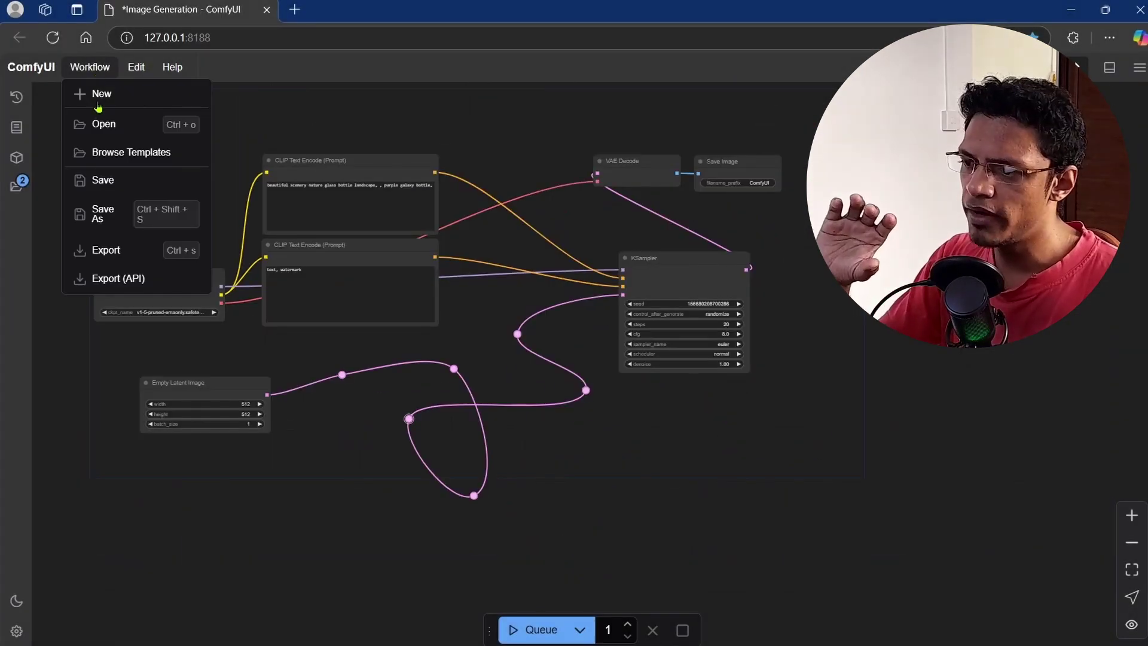
left_click(102, 250)
left_click(599, 406)
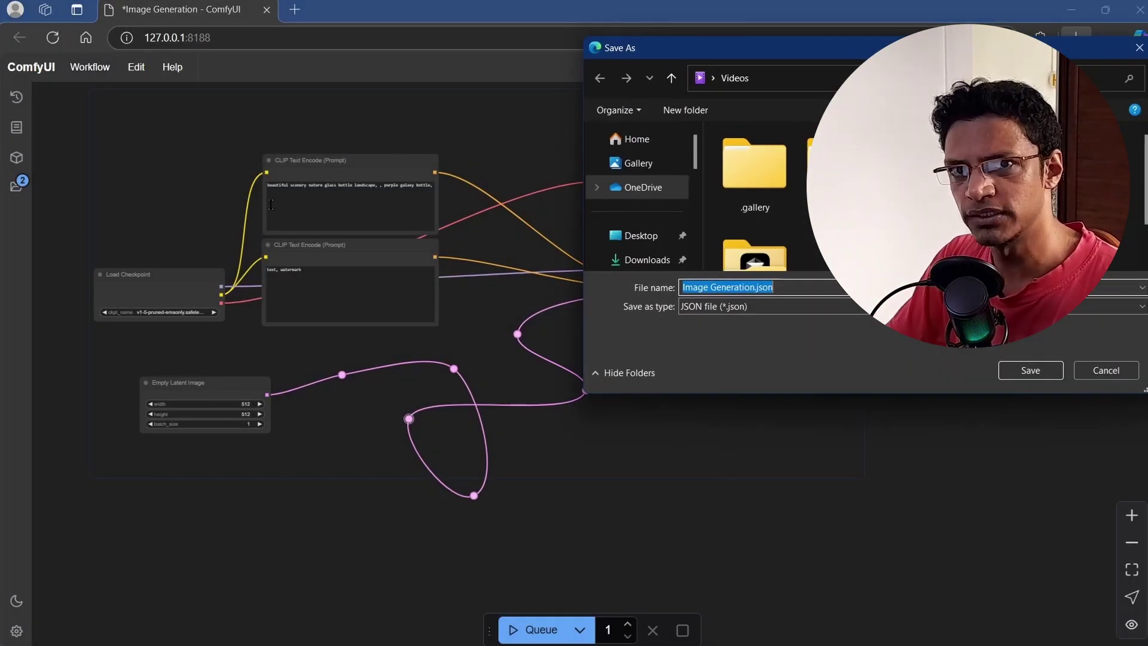
left_click(638, 236)
left_click(1030, 370)
Clear the current workflow and open Image Generation.json from the Desktop.
left_click(136, 67)
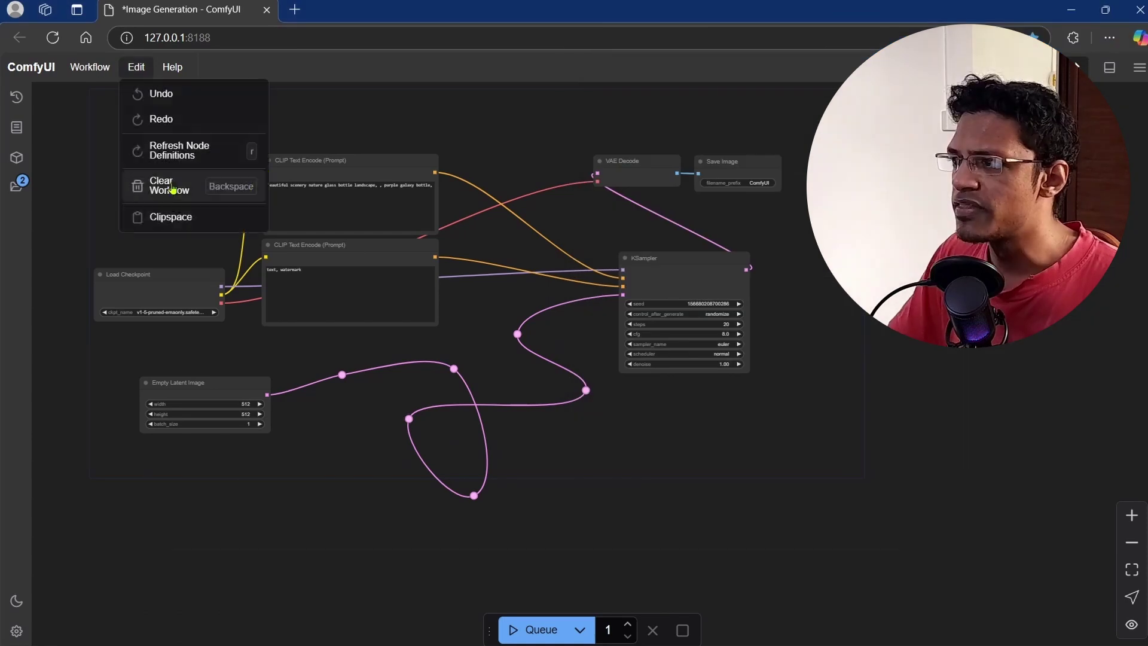
left_click(164, 256)
left_click(90, 67)
left_click(111, 124)
left_click(61, 196)
left_click(204, 116)
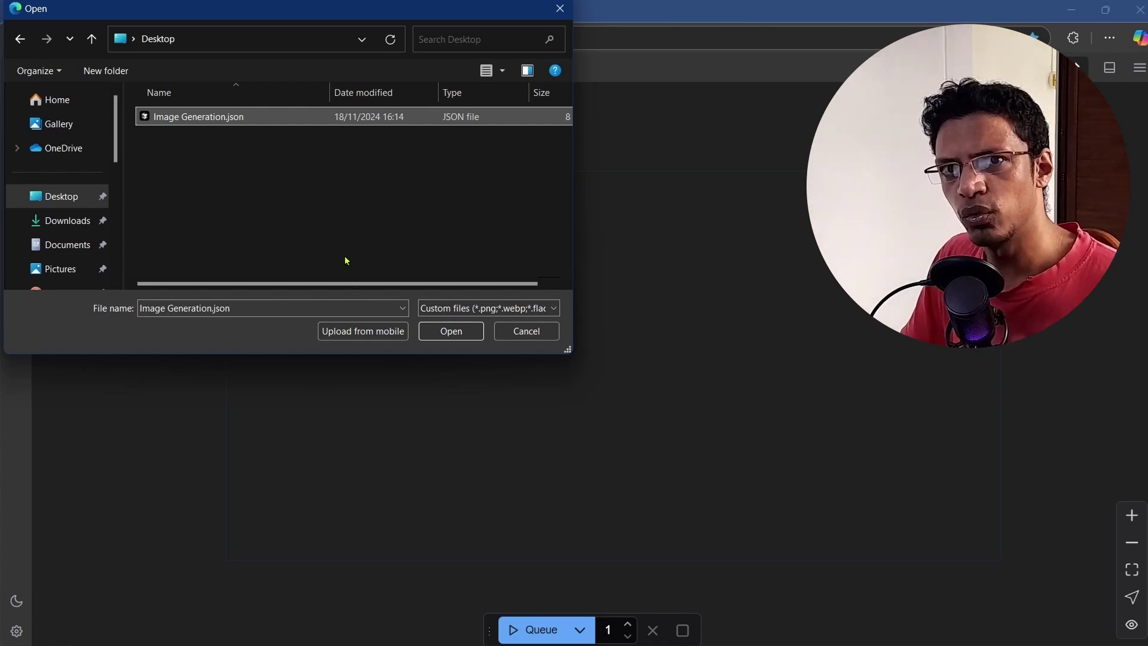
left_click(451, 330)
Move the Empty Latent Image node in the reopened workflow slightly left, away from its first reroute point.
scroll(709, 513, "up", 3)
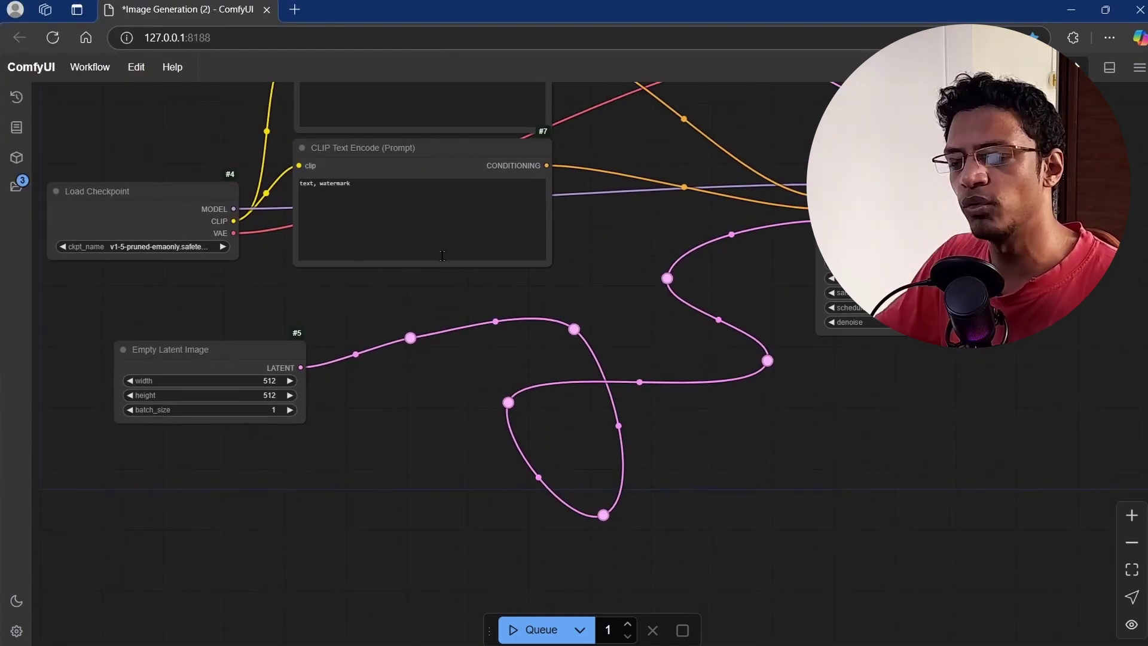
left_click_drag(197, 350, 179, 350)
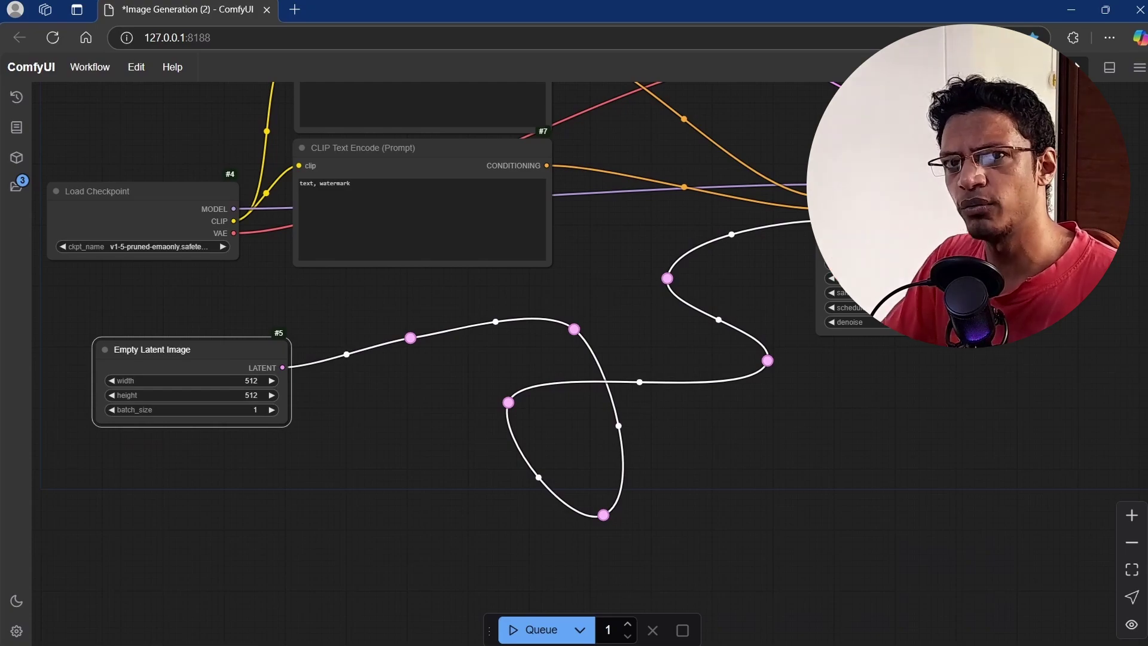
scroll(854, 404, "down", 2)
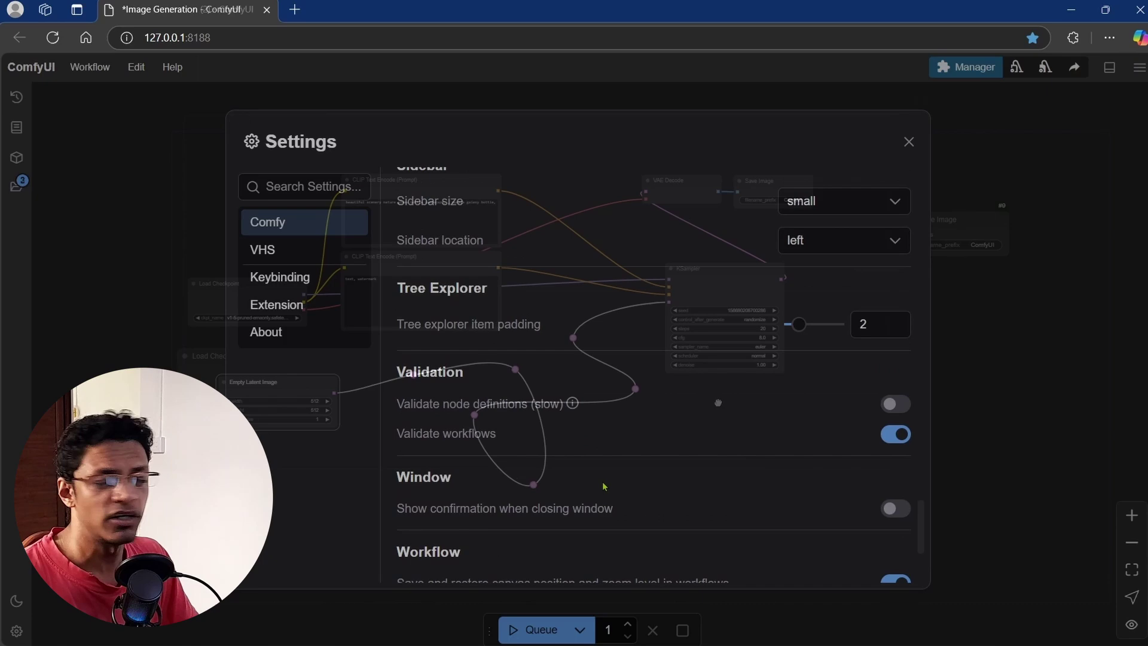
Turn off the beta option to show the extension panel in the settings dialog.
scroll(494, 333, "up", 3)
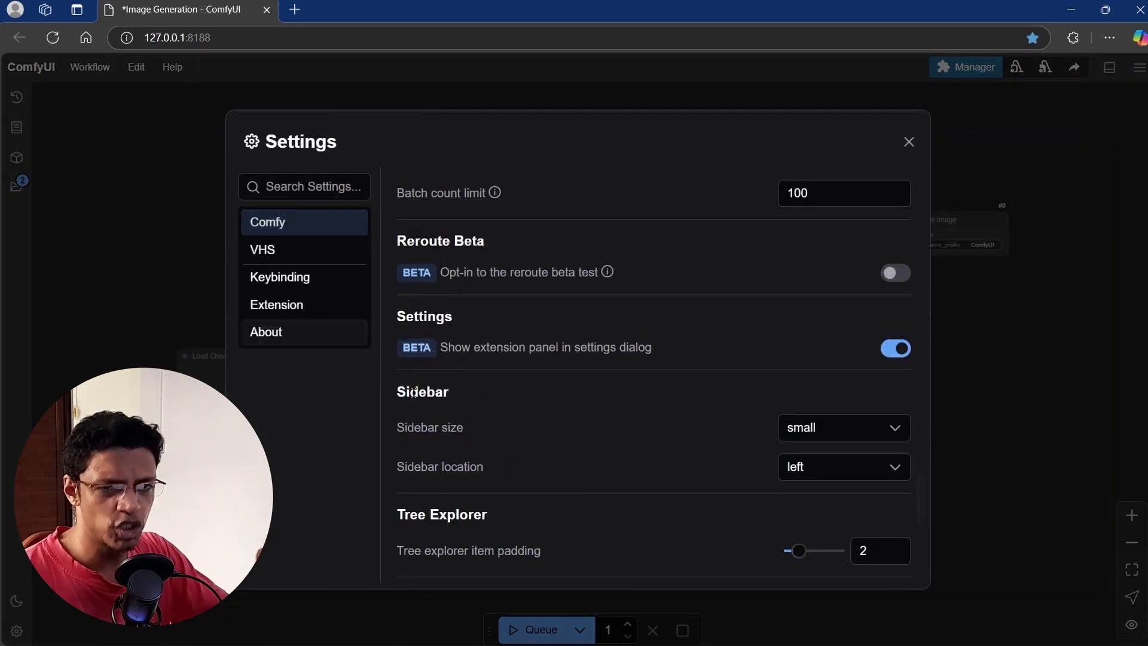
scroll(619, 464, "up", 2)
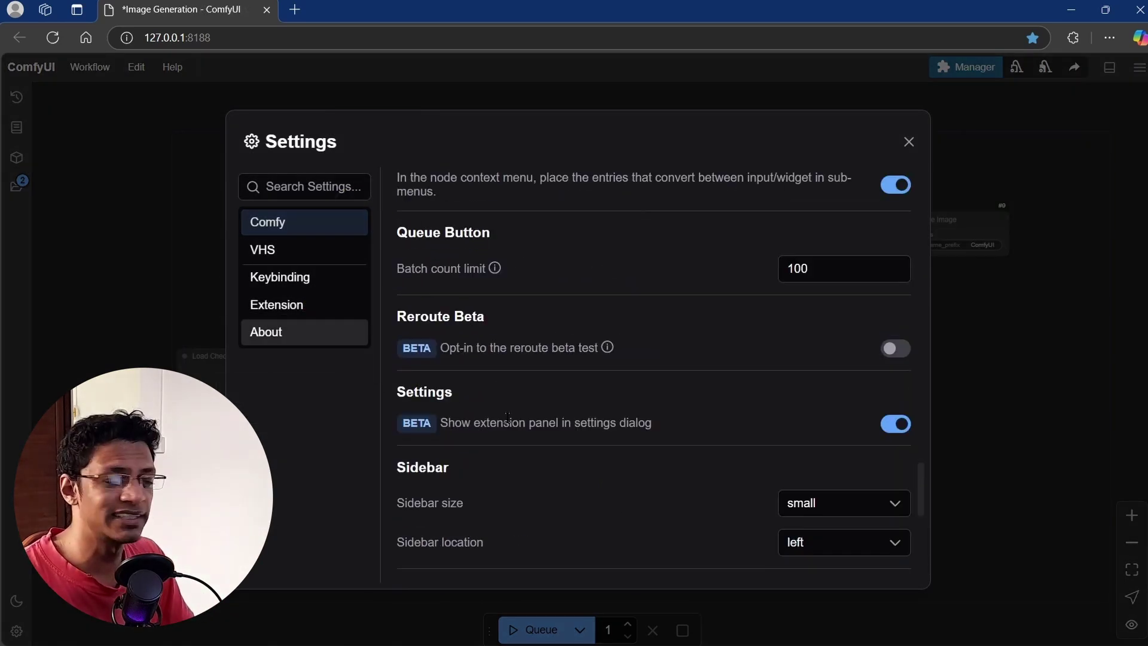
left_click(898, 426)
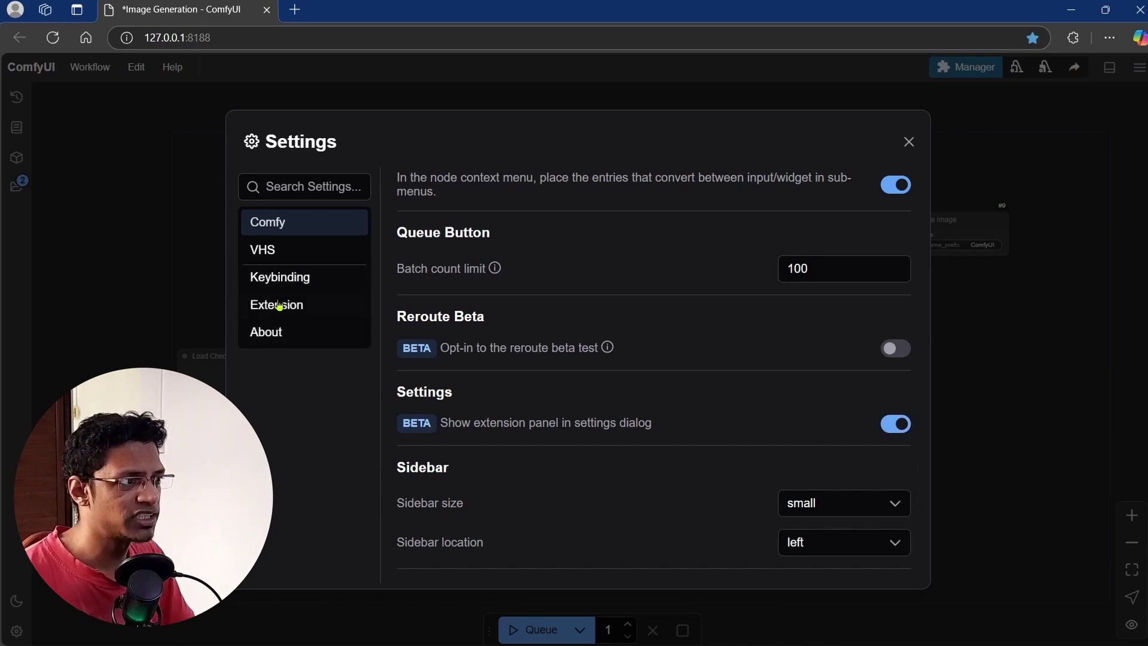
Open the Extension settings and review the extension list down to the essentials.DisplayAny entry.
left_click(279, 306)
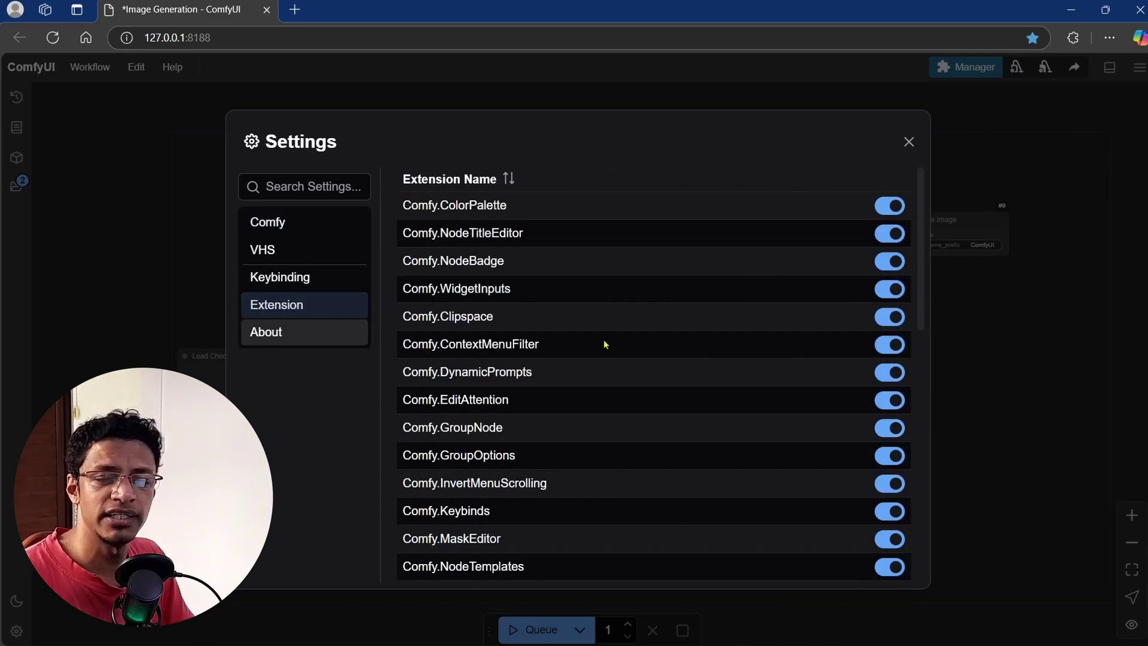
scroll(605, 344, "down", 10)
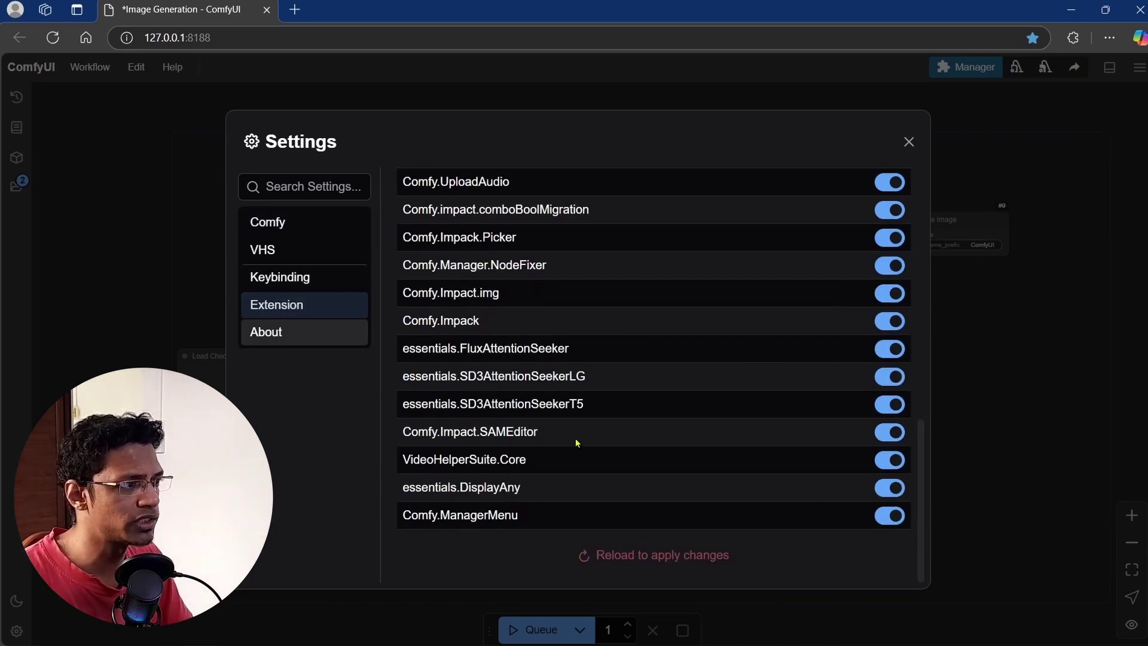
left_click_drag(389, 497, 549, 493)
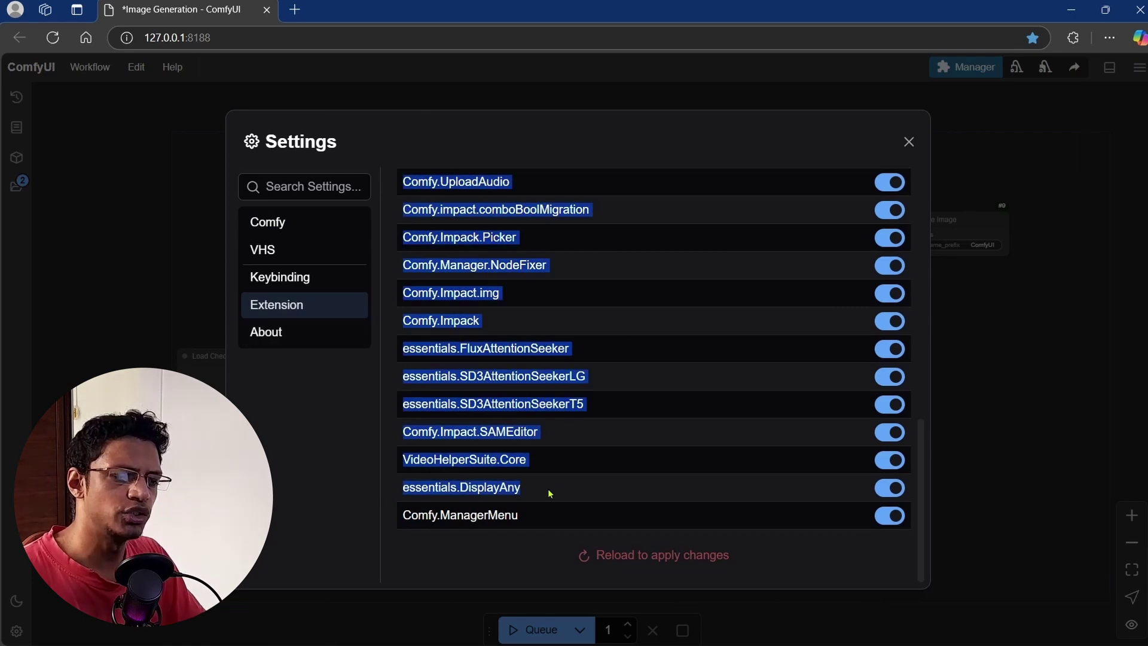
double_click(511, 487)
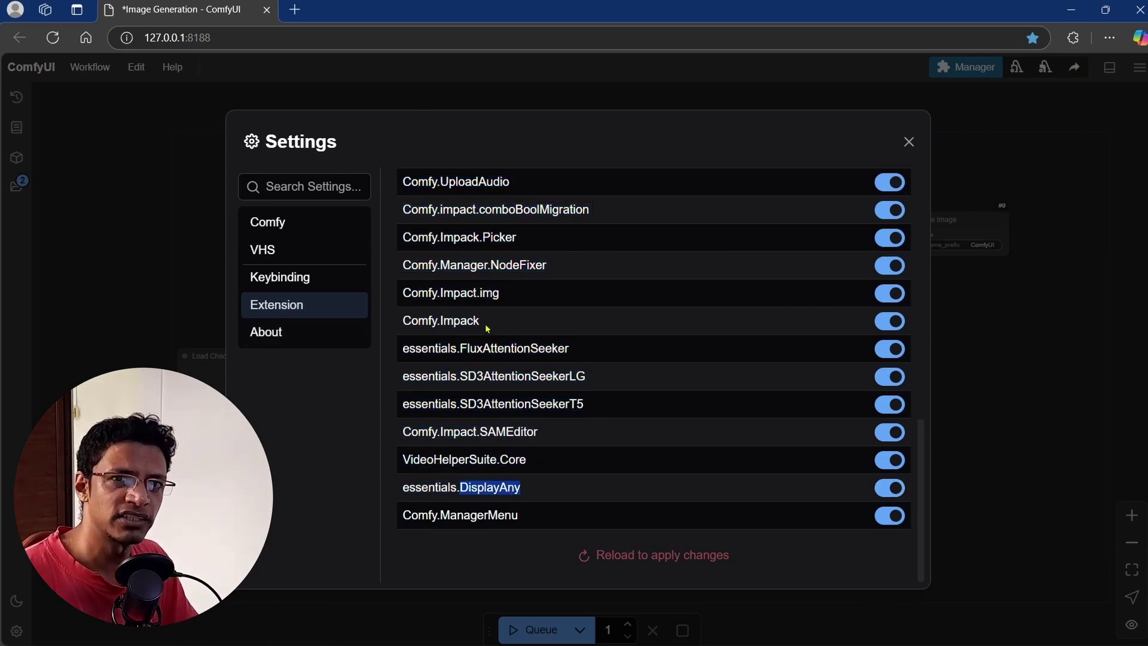
Review the last entries of the extension list and the Comfy settings down to the Workflow section.
left_click_drag(479, 321, 428, 323)
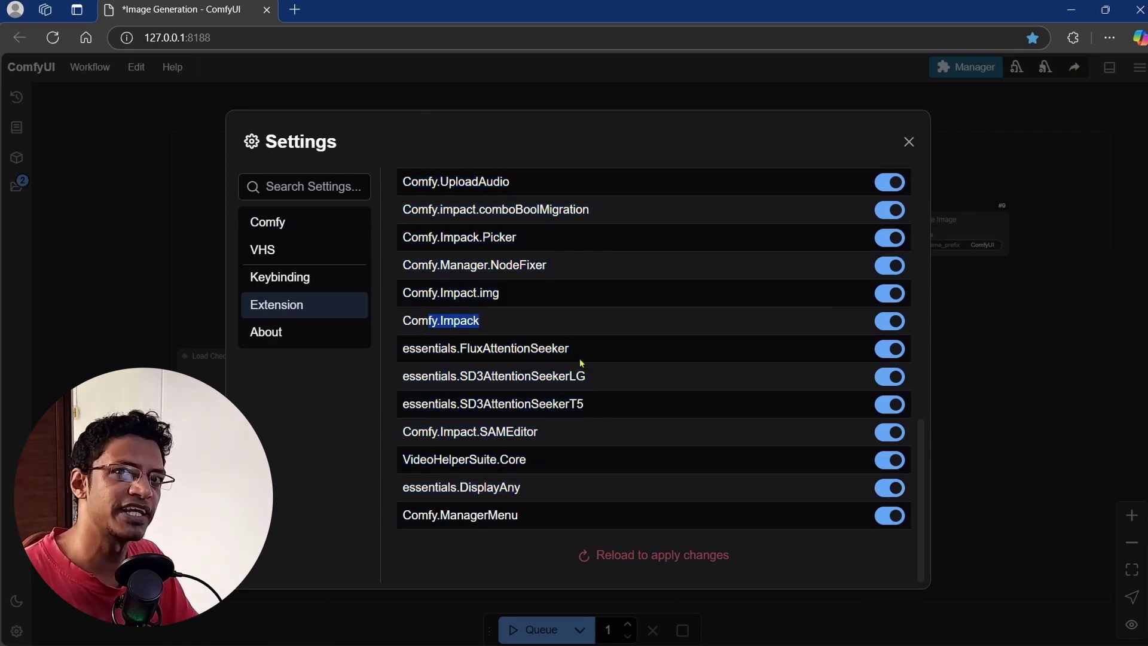
scroll(639, 459, "up", 3)
left_click(298, 225)
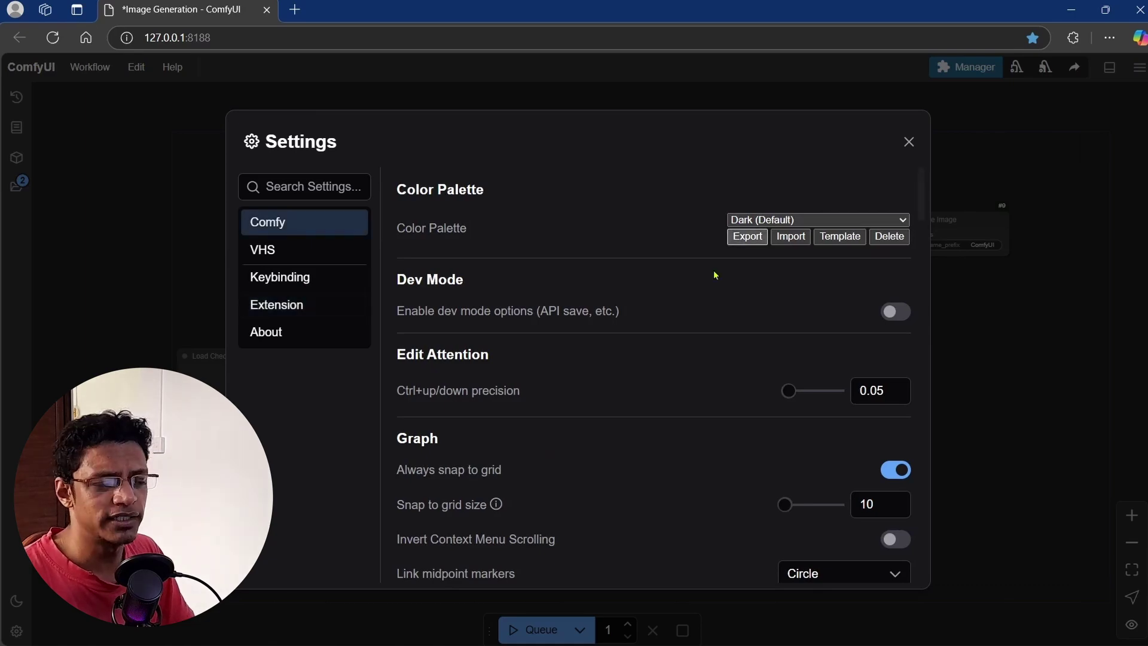
scroll(542, 414, "down", 20)
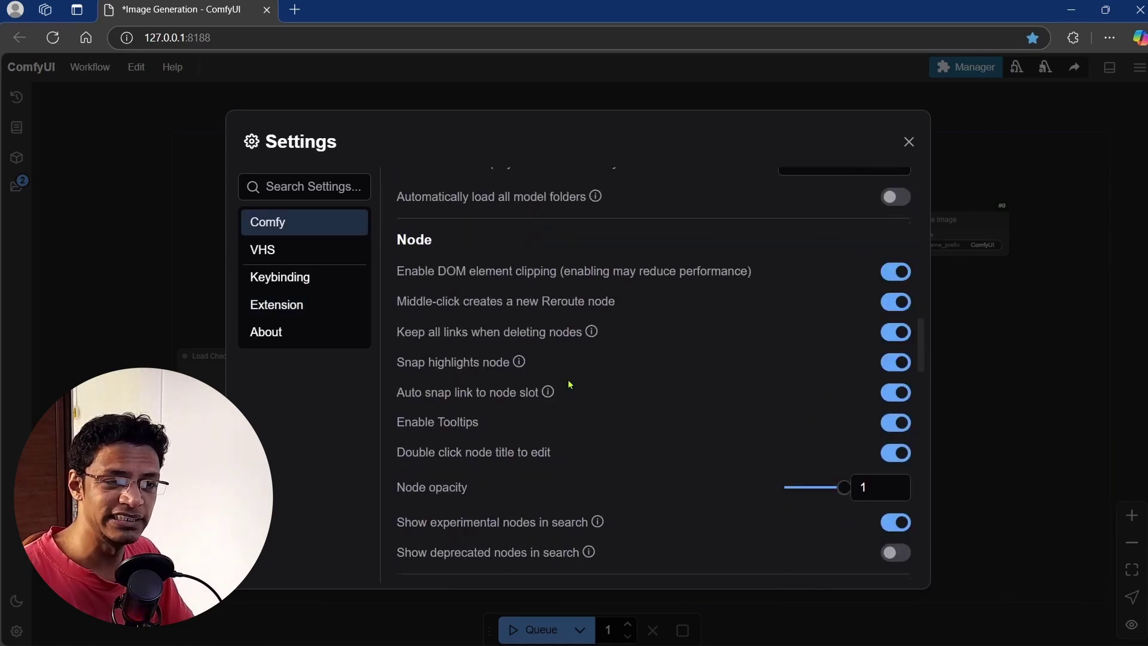
scroll(589, 382, "down", 10)
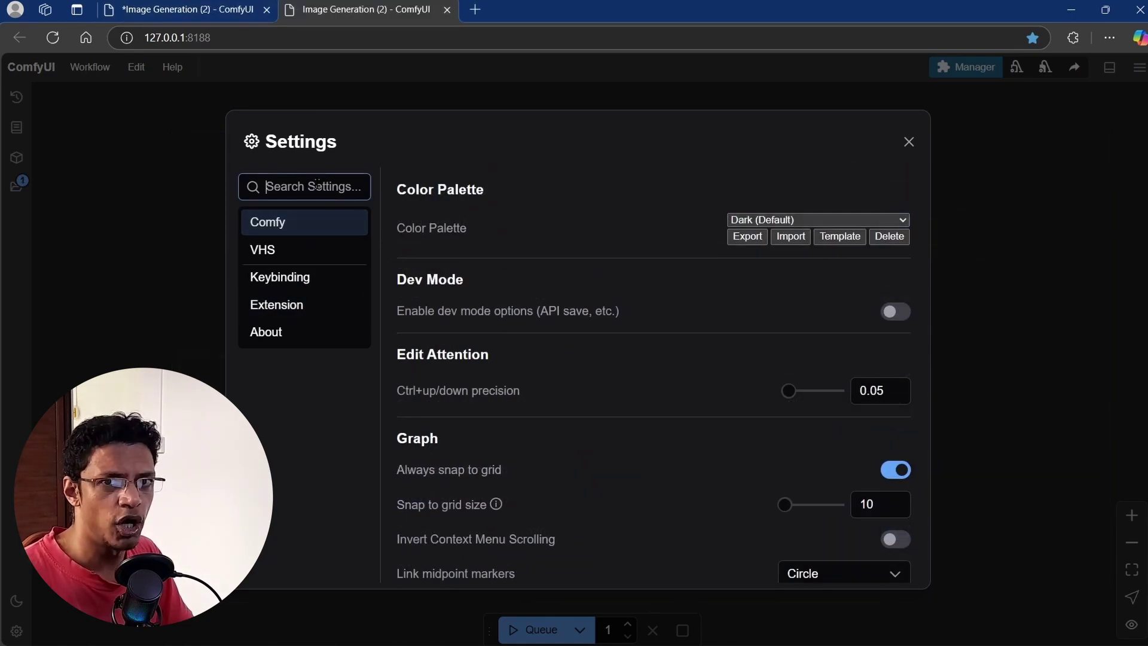
Search the settings for "menu" and set Use new menu to Disabled.
type("menu")
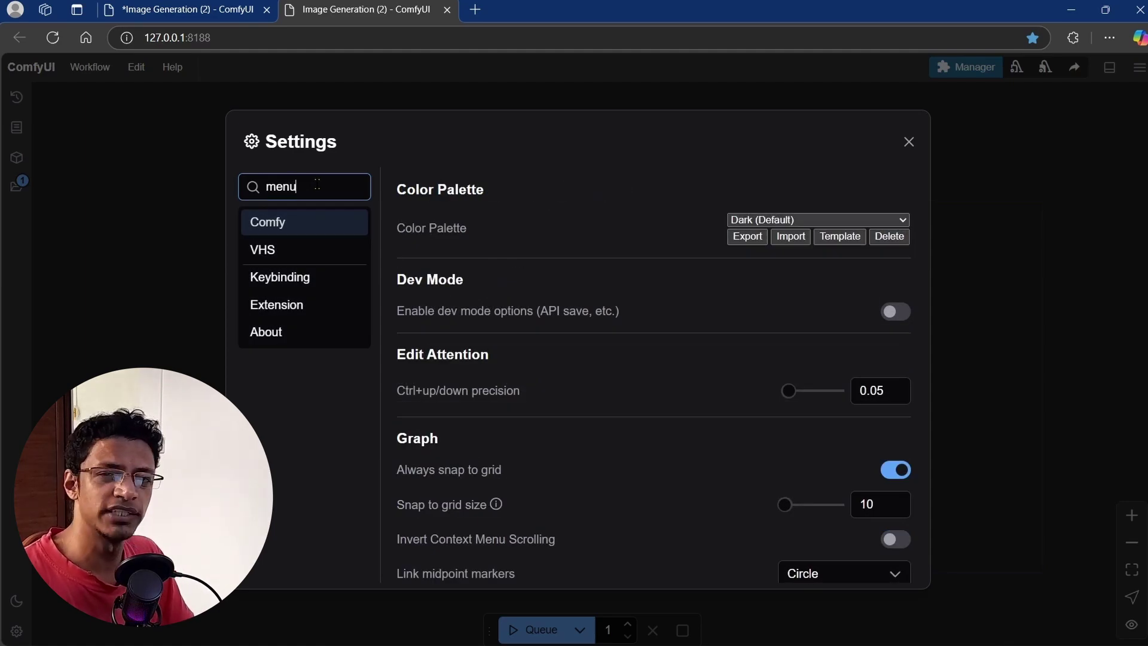
left_click(828, 459)
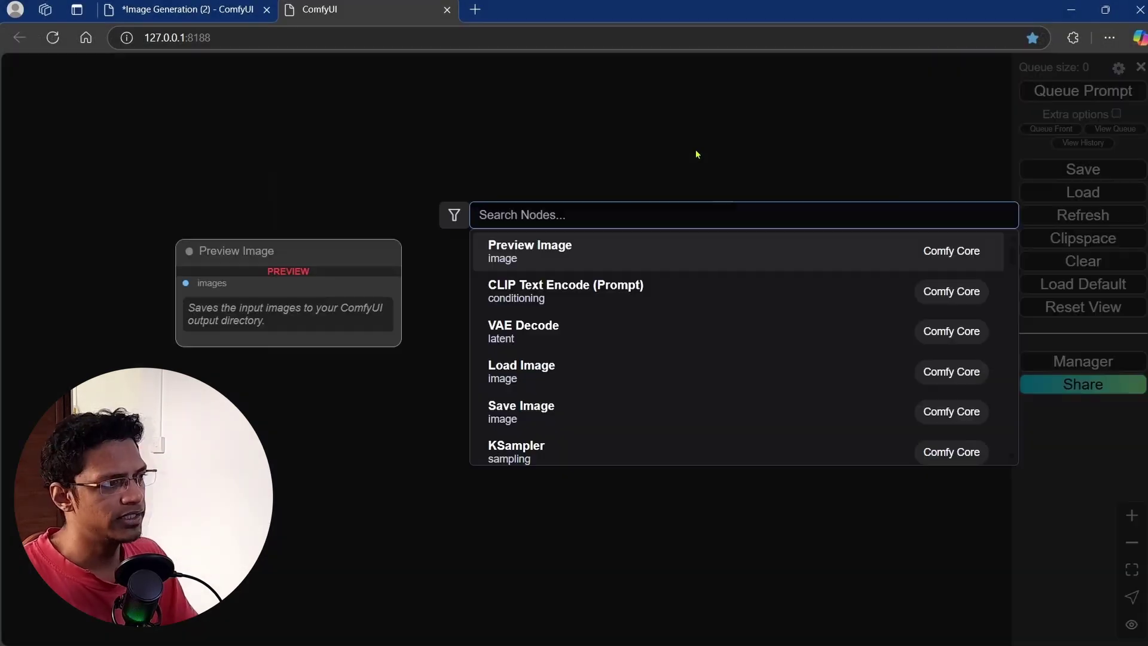
left_click(697, 154)
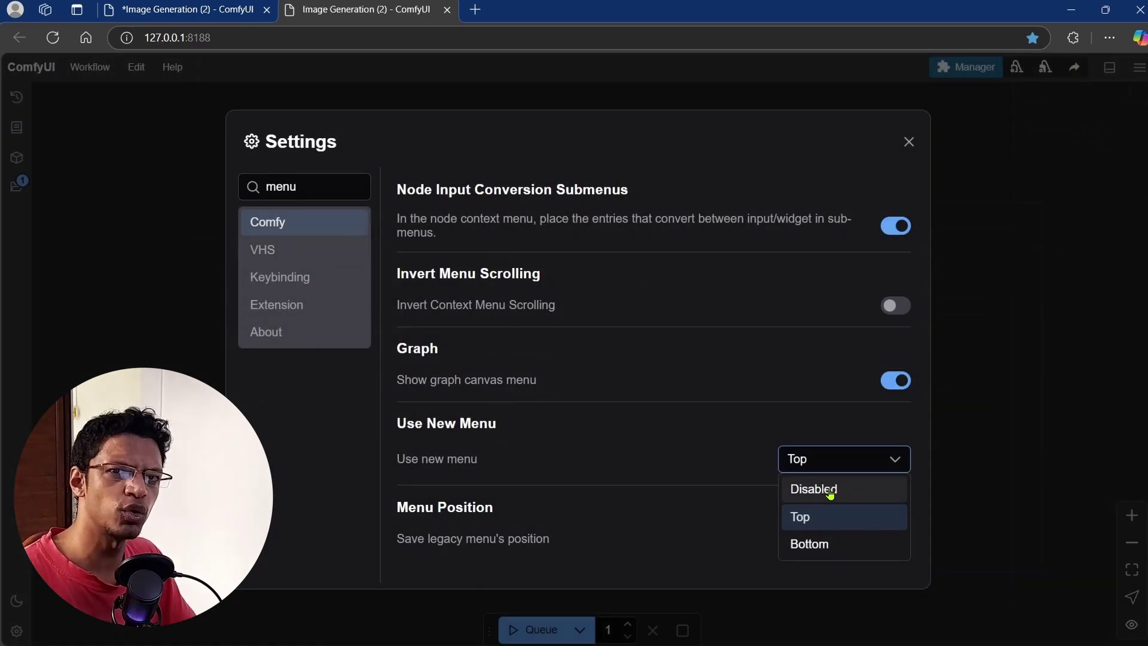
left_click(822, 489)
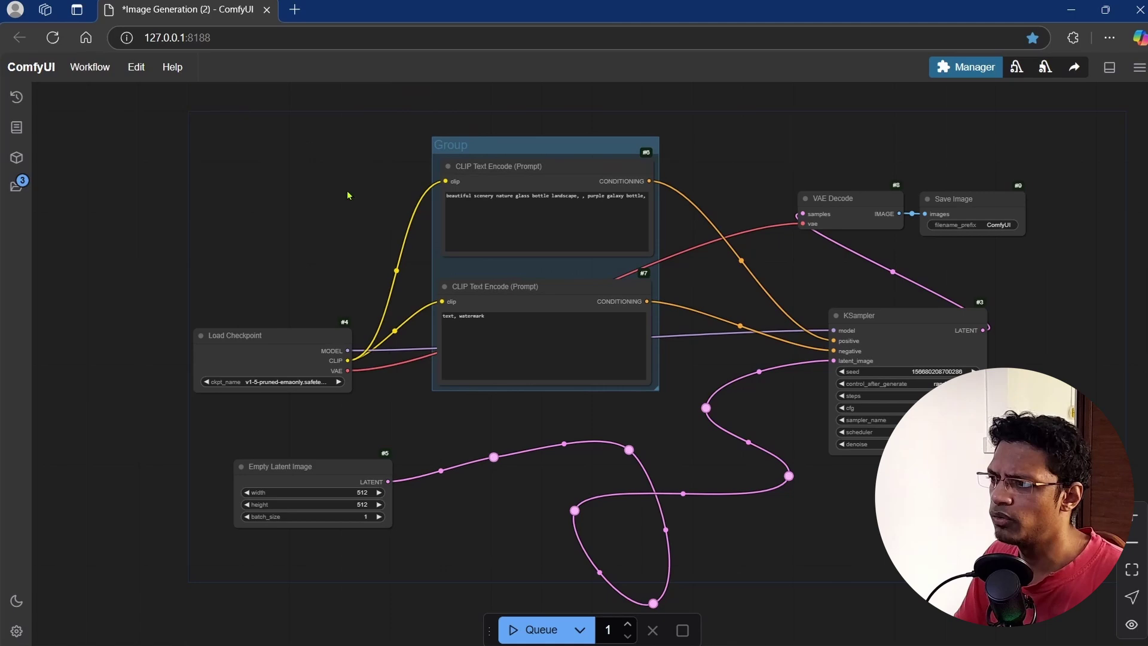
Select the Load Checkpoint and Empty Latent Image nodes and show the context menu of Load Checkpoint.
left_click(499, 159)
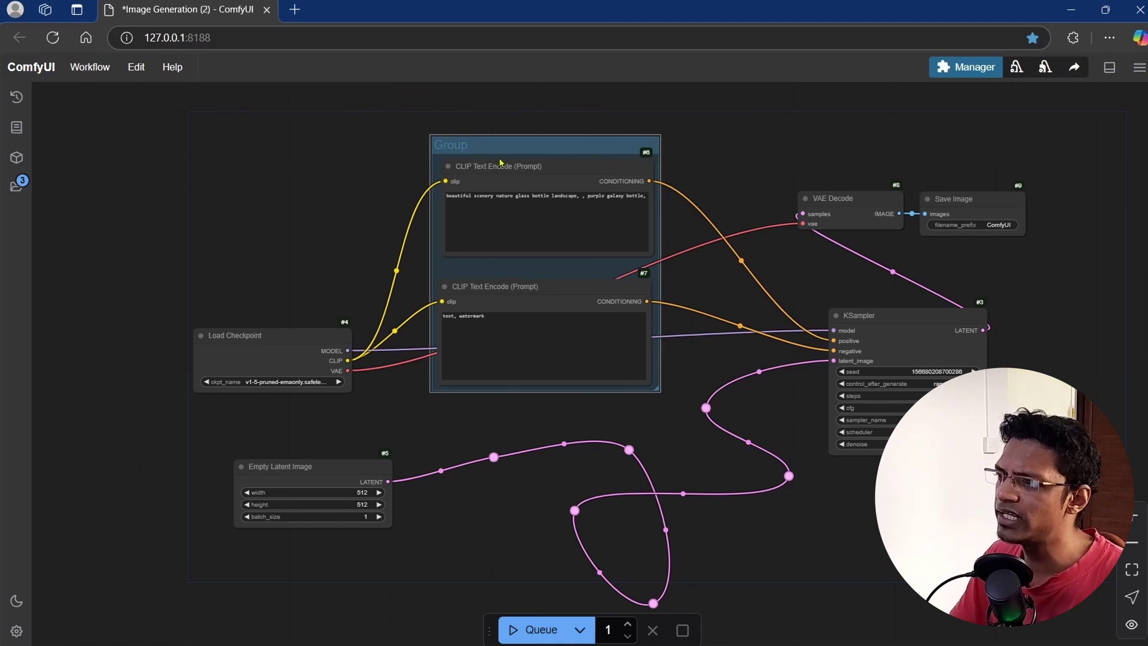
left_click_drag(171, 305, 419, 433)
right_click(262, 339)
left_click(203, 312)
right_click(233, 335)
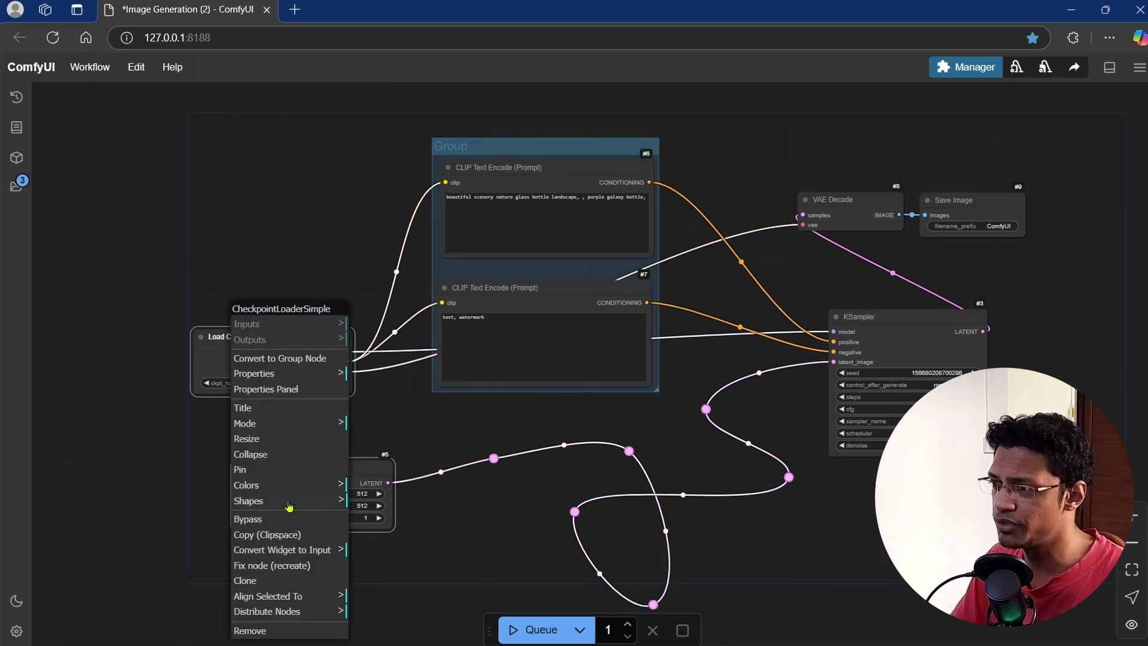
Place the CLIP Text Encode group beside the group holding the Load Checkpoint and Empty Latent Image nodes, on its left.
left_click_drag(141, 287, 323, 469)
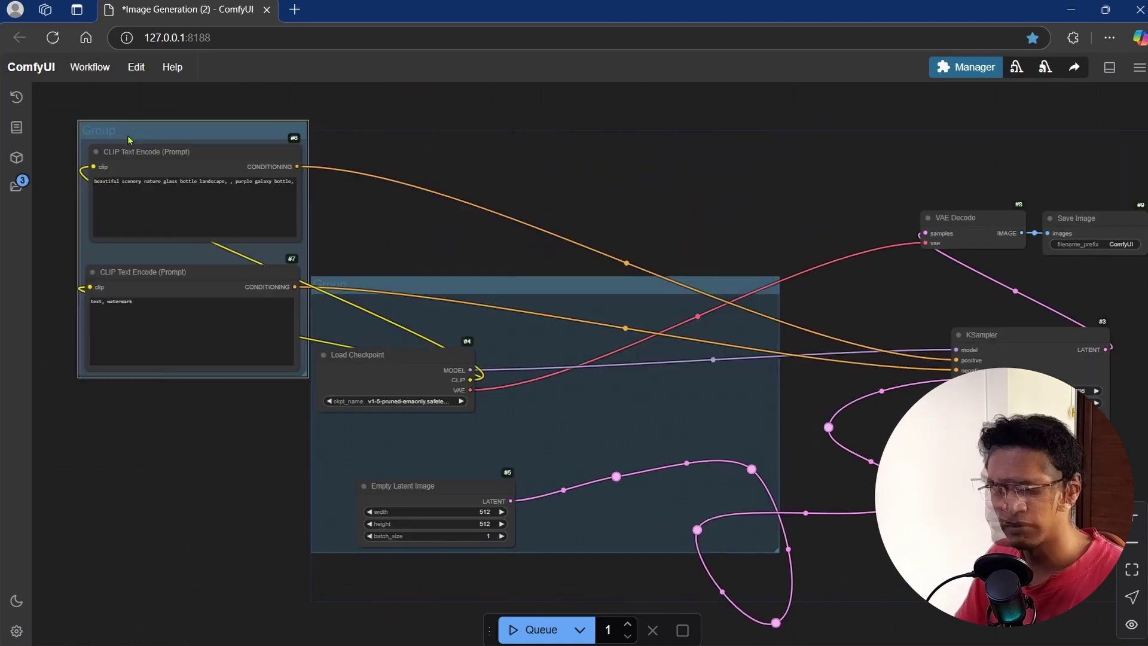
left_click_drag(104, 139, 240, 260)
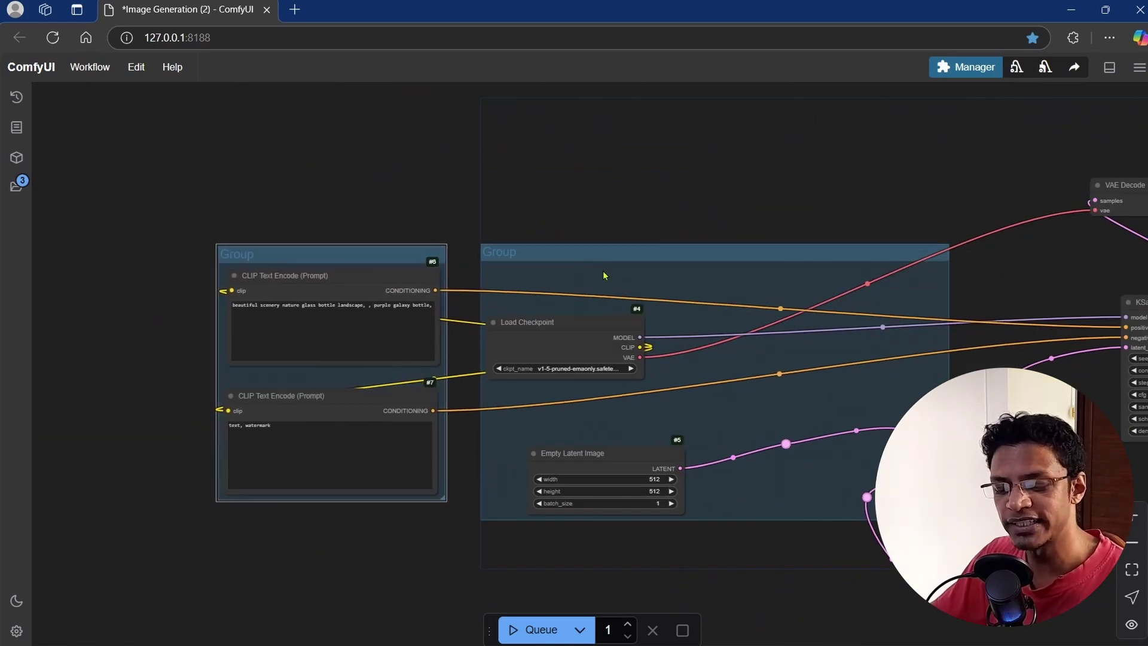
left_click_drag(587, 259, 554, 197)
scroll(578, 218, "down", 3)
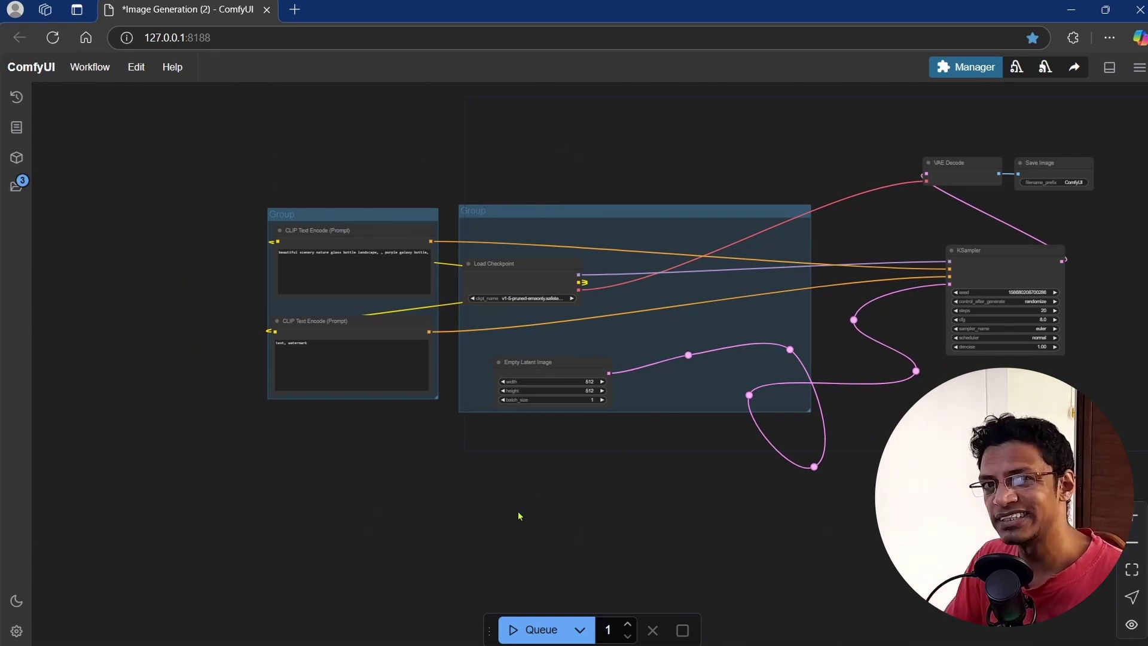
Select both groups with their nodes and reroutes, and move them together slightly up and to the left.
left_click_drag(179, 148, 845, 483)
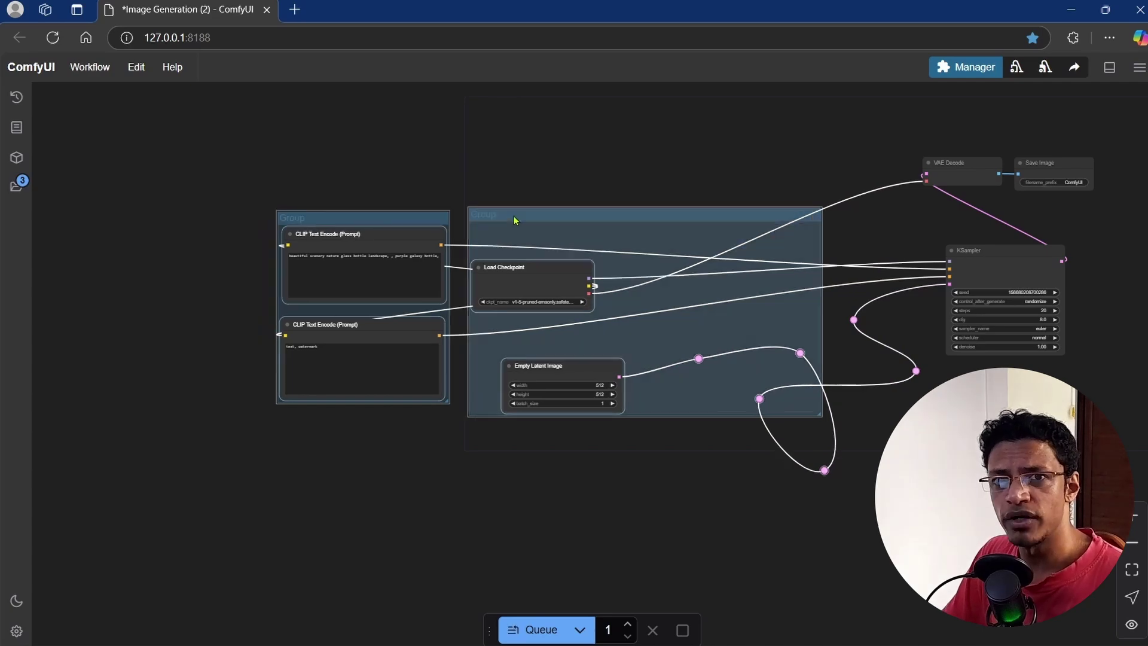
left_click_drag(513, 219, 463, 205)
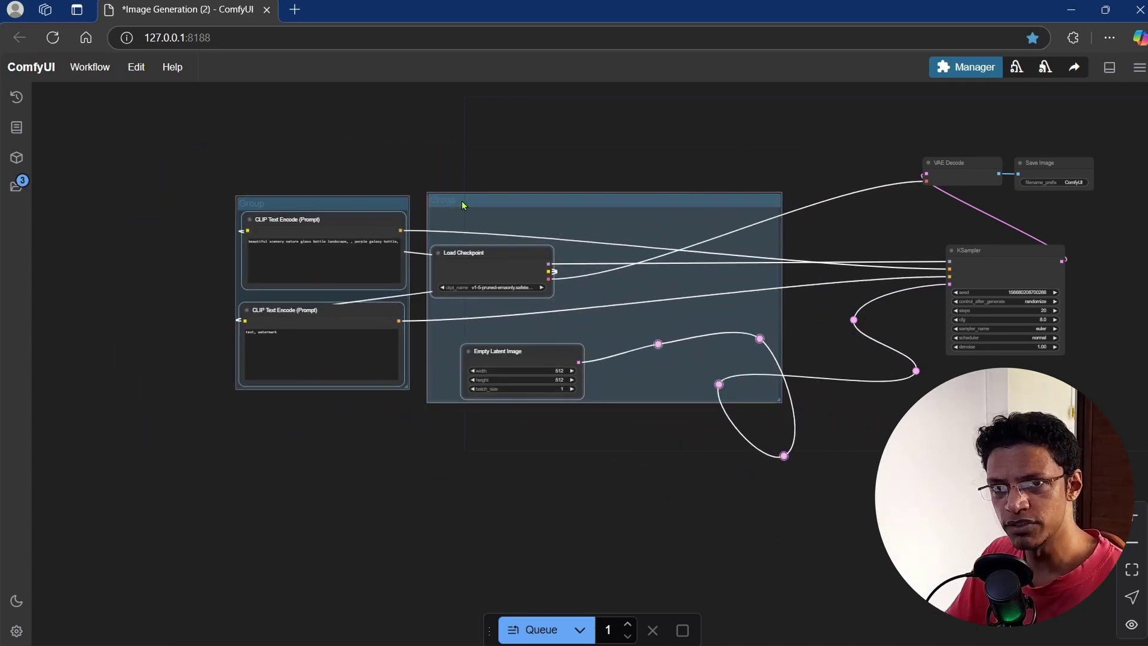
left_click(424, 410)
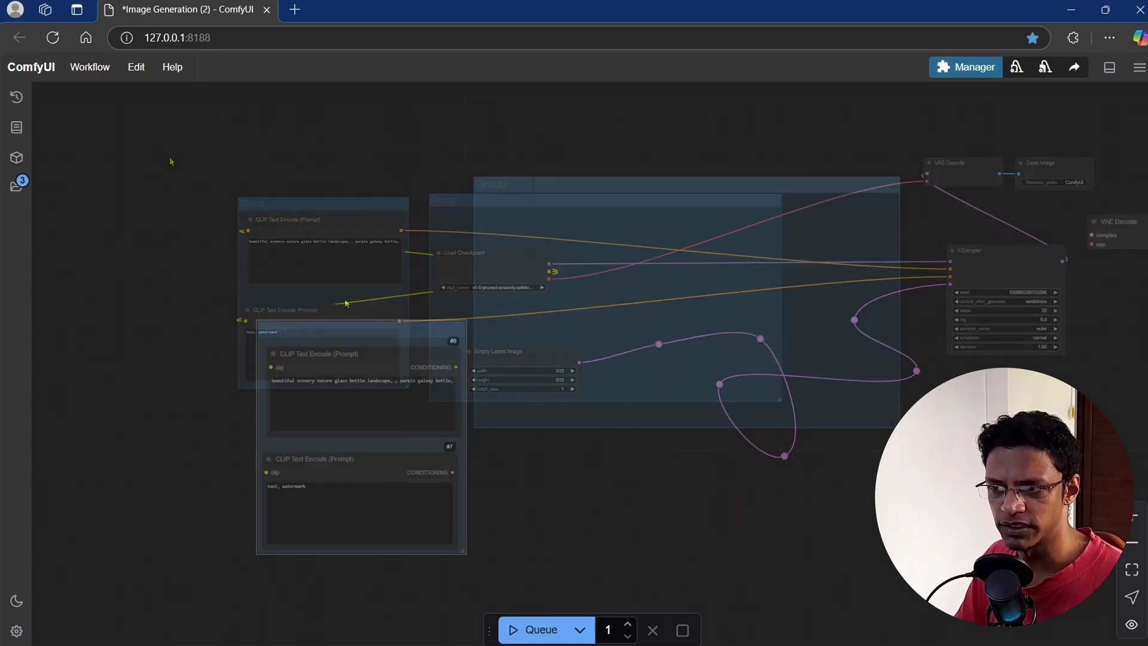
Nest the CLIP Text Encode group and the VAE Decode node inside the larger group, resizing that group to fit.
left_click_drag(343, 323, 573, 210)
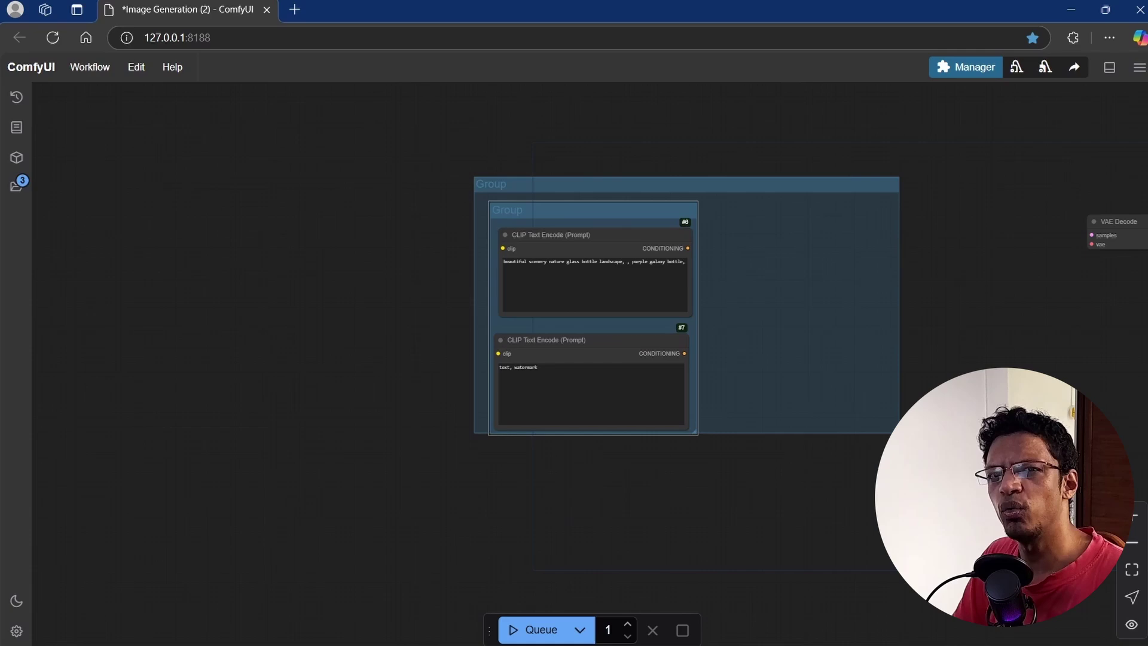
left_click_drag(897, 431, 874, 499)
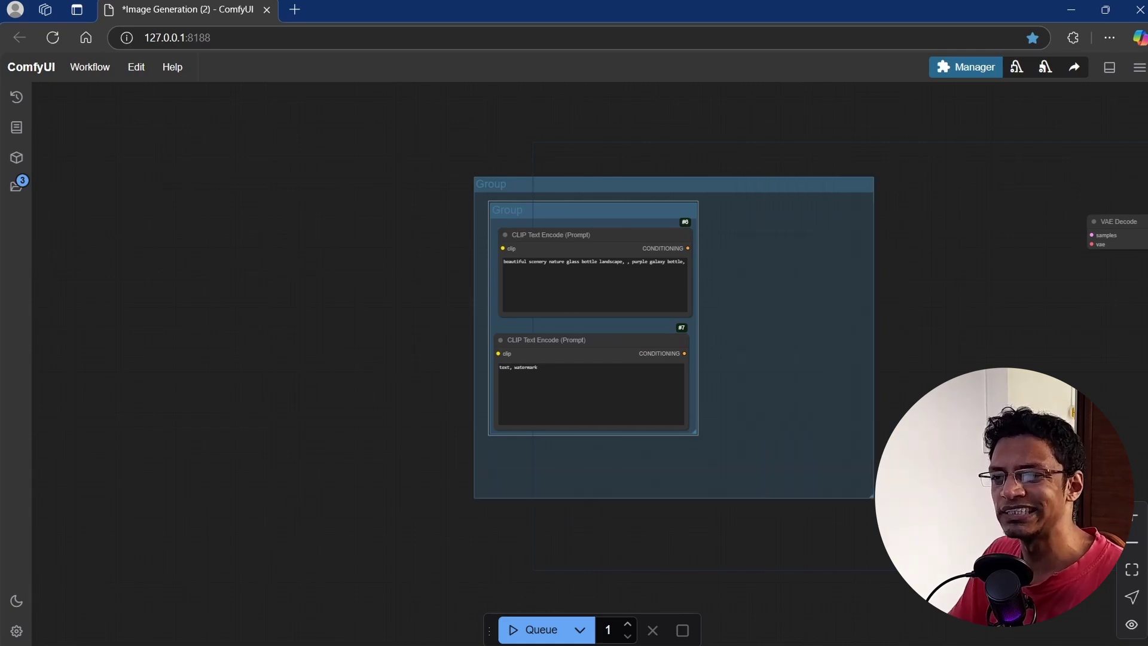
left_click_drag(1130, 222, 789, 299)
left_click_drag(910, 452, 814, 484)
Adjust the nested group's position, then select the outer group with its contents and move everything up and left.
left_click_drag(575, 221, 568, 243)
left_click_drag(534, 268, 546, 290)
left_click_drag(295, 174, 816, 580)
left_click_drag(565, 242, 534, 172)
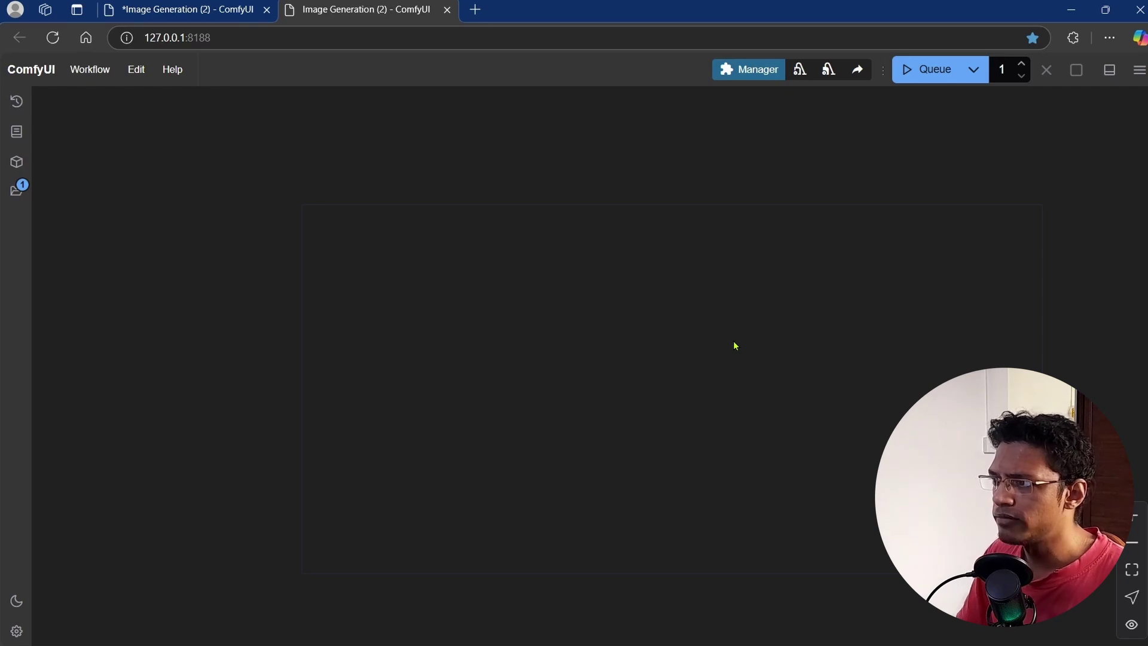
Switch to the ComfyUI Portable terminal window and position it over the middle of the browser page to view its log.
key("alt+Tab")
left_click_drag(640, 110, 580, 139)
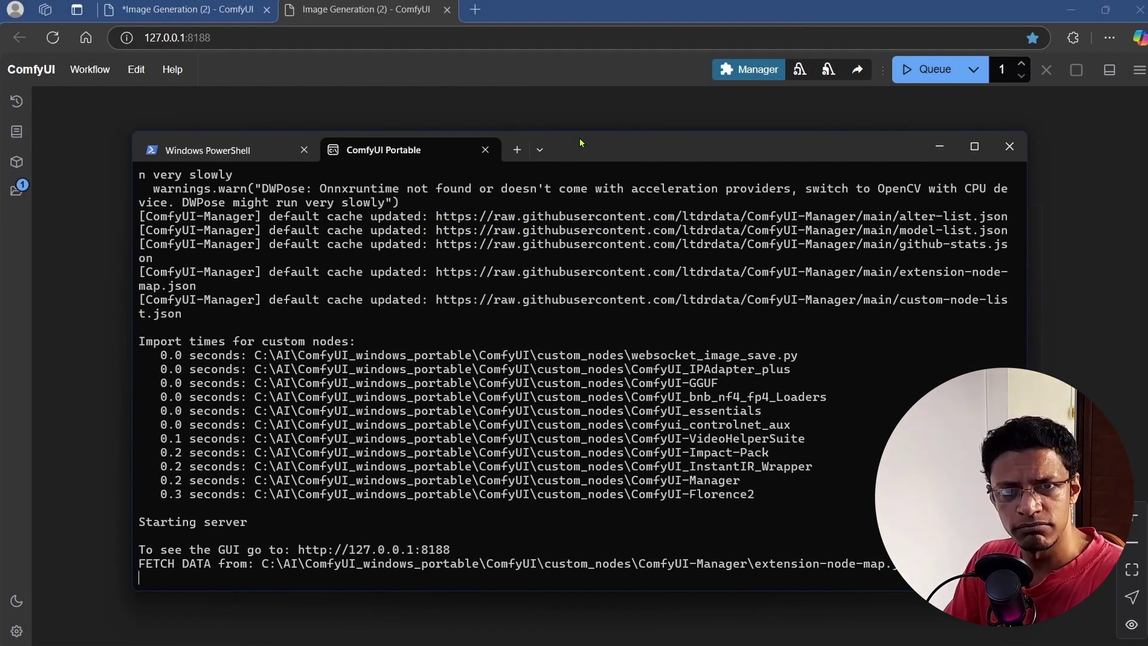
left_click_drag(579, 142, 605, 139)
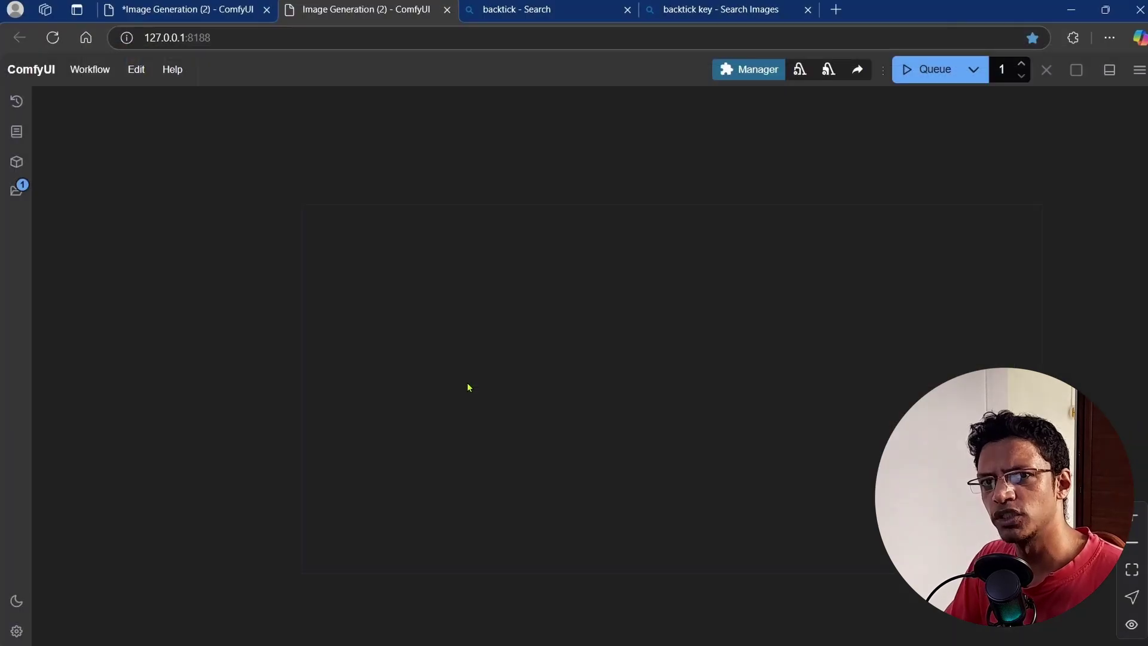
Show the integrated terminal in ComfyUI and queue the Image Generation workflow.
key("ctrl+grave")
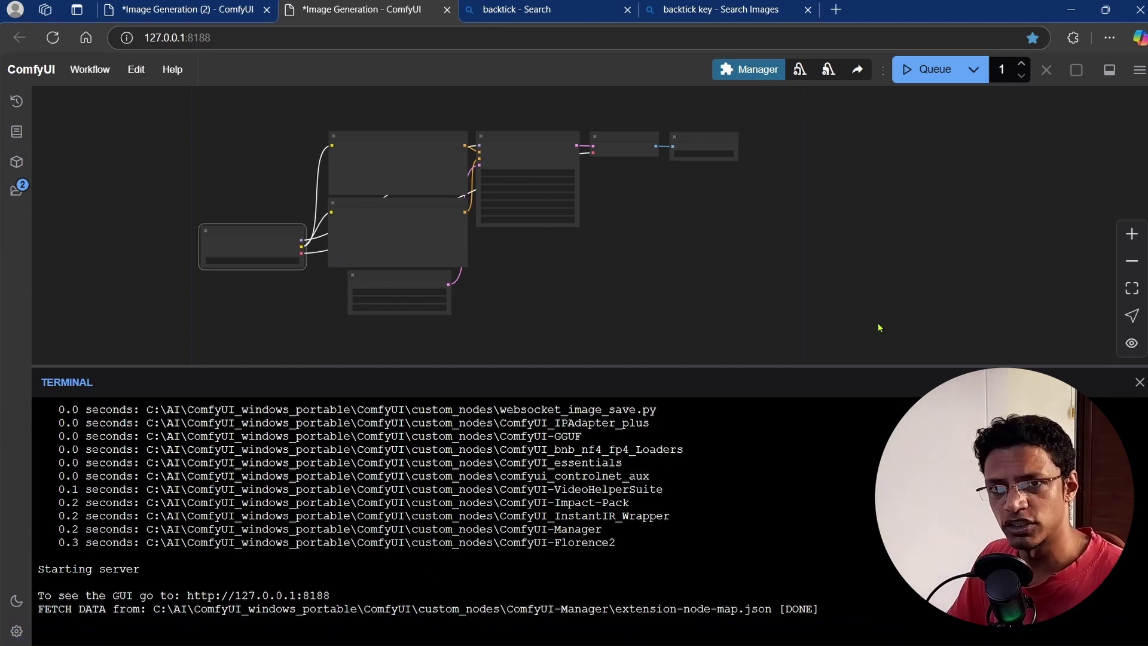
left_click(936, 70)
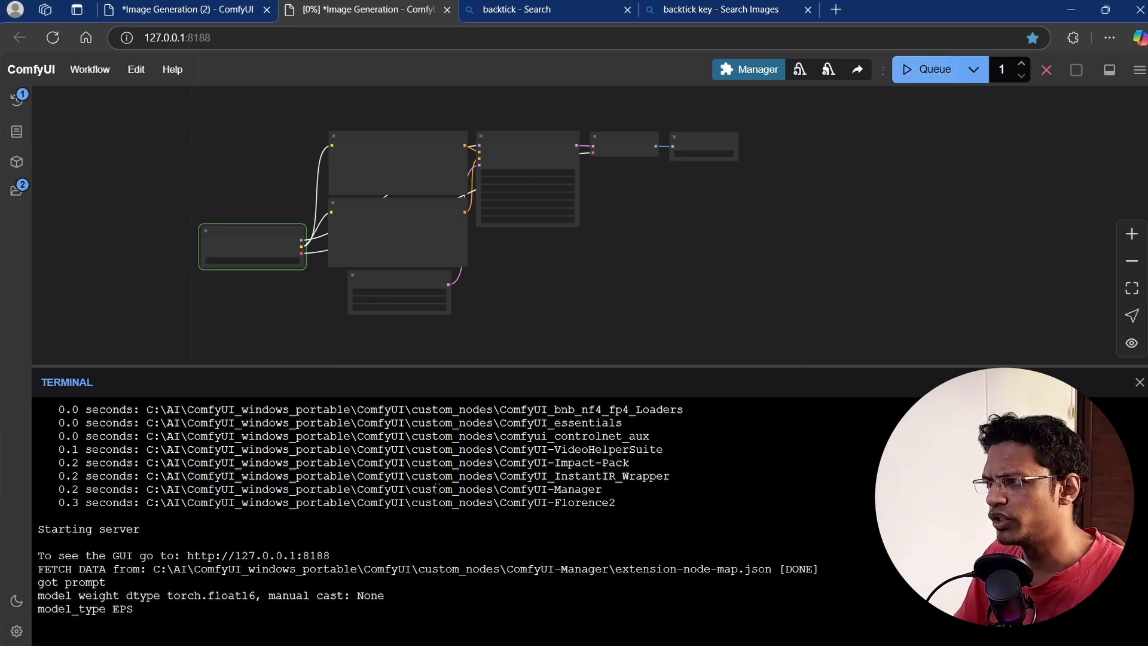